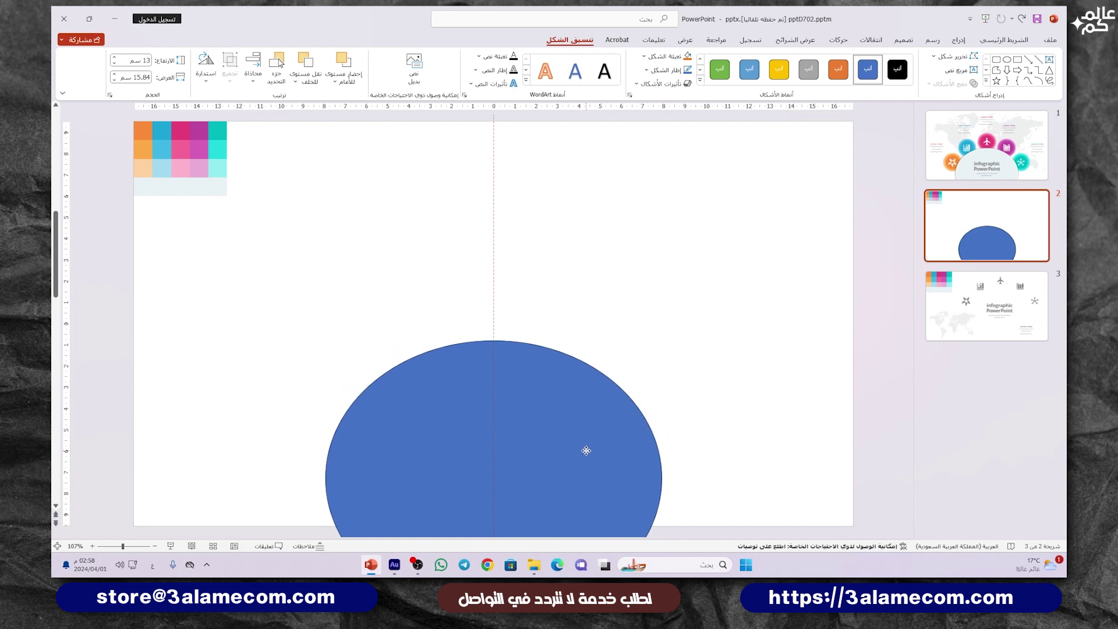
Remove the blue ellipse's outline and fill it with the pale grey-blue sampled from the colour palette image.
click(585, 445)
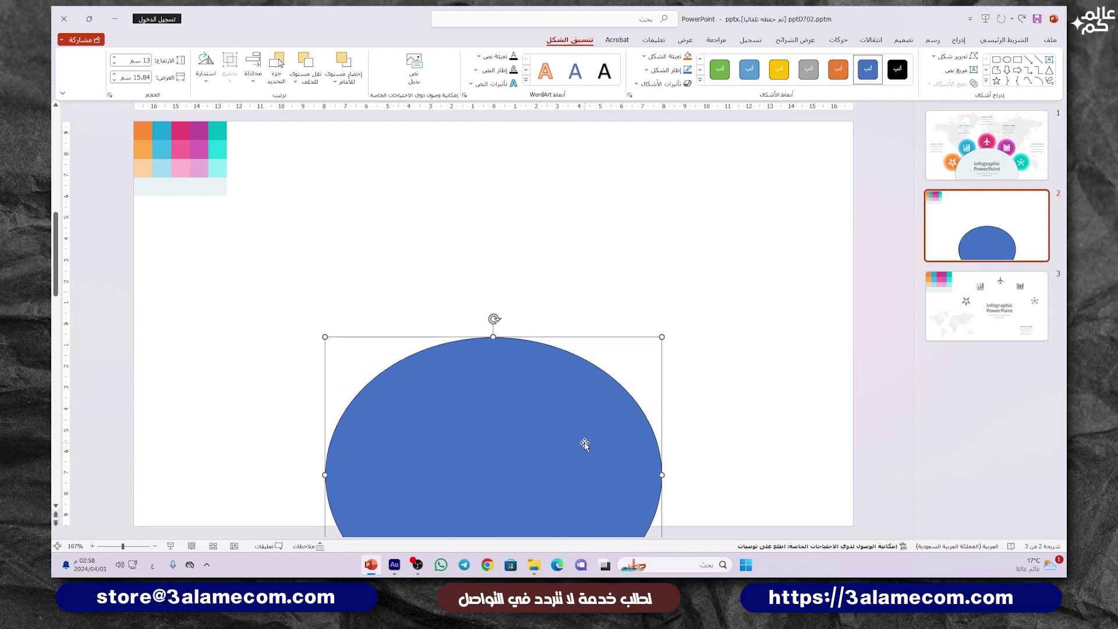
click(666, 70)
click(666, 72)
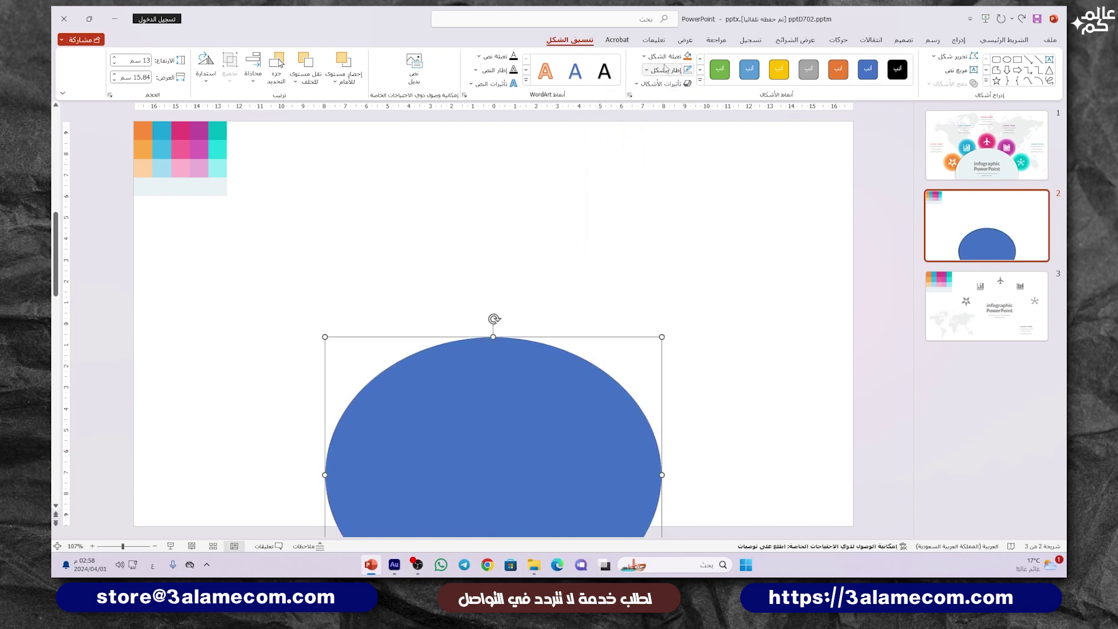
click(666, 70)
click(663, 236)
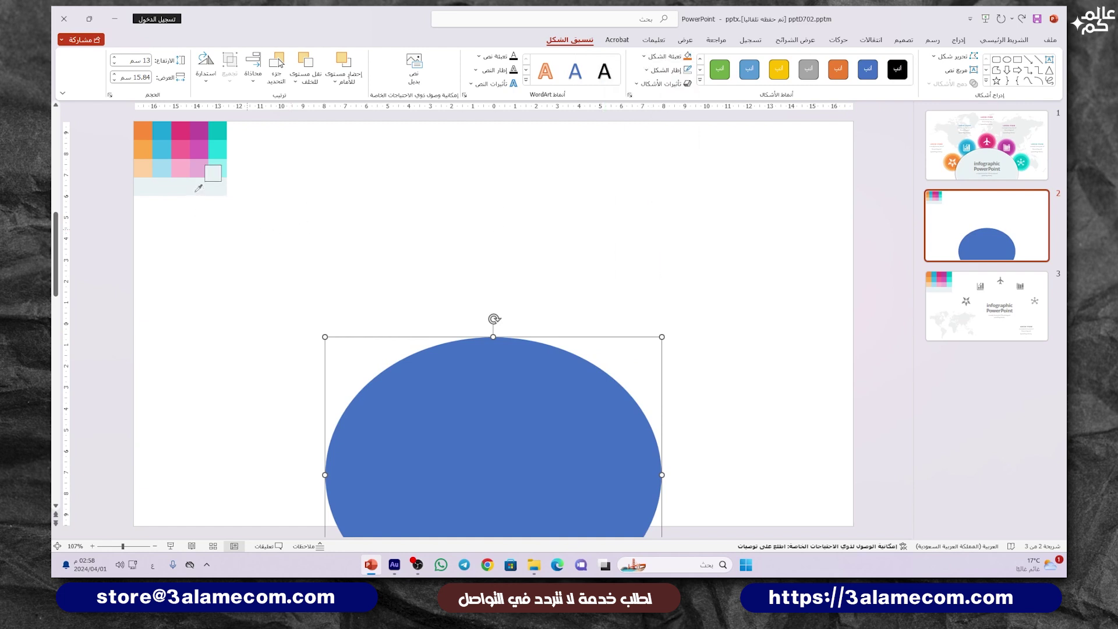
click(197, 187)
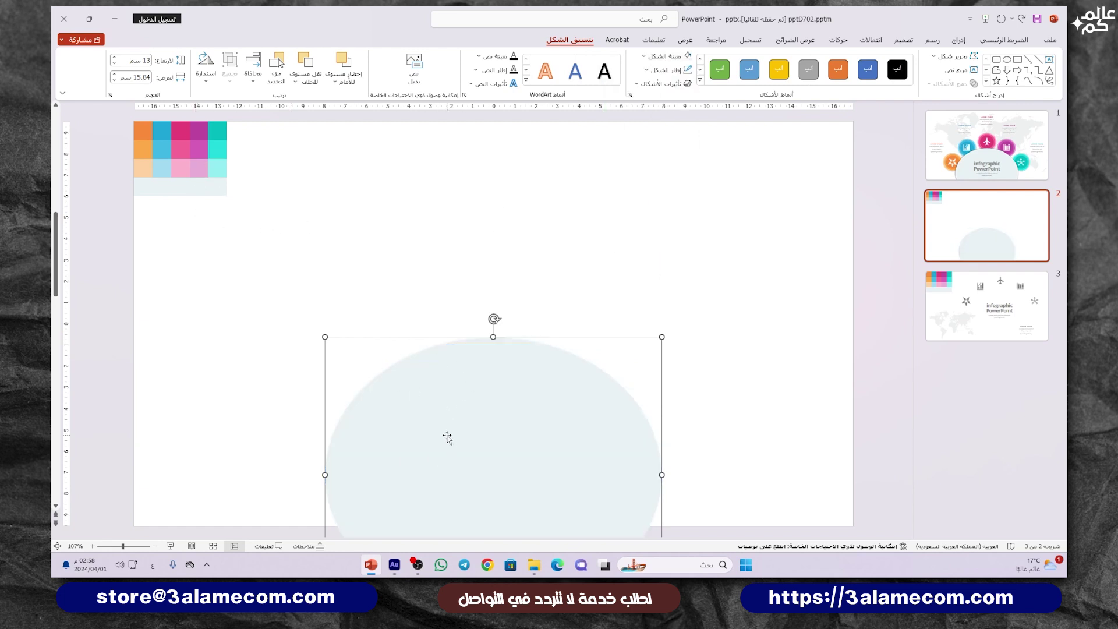
Duplicate the pale ellipse, place the copy exactly over the original and fill it black.
key(ctrl+d)
drag(491, 363, 482, 353)
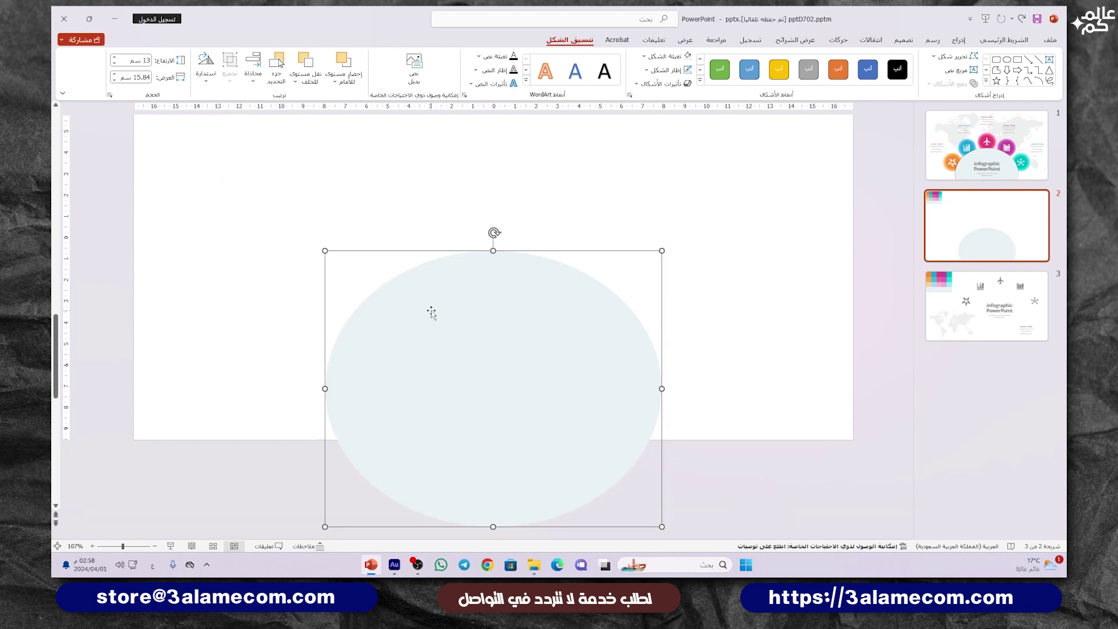
click(644, 56)
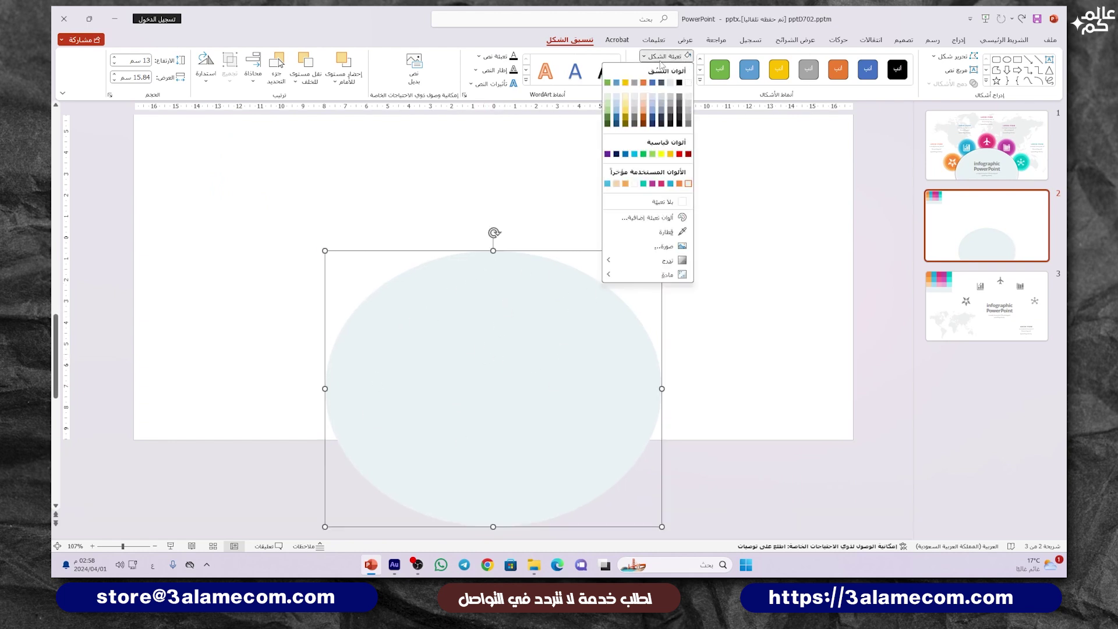
click(676, 79)
Enlarge the black ellipse around its centre to about 13.82 × 16.83 cm and send it behind the pale one.
drag(660, 524, 670, 533)
right_click(564, 376)
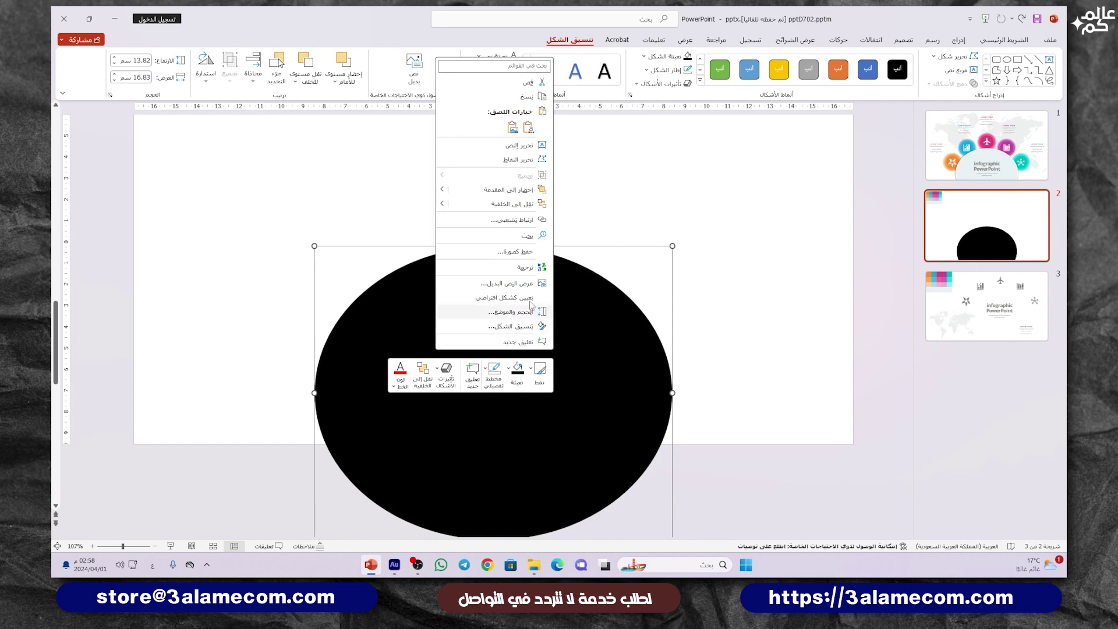
click(512, 203)
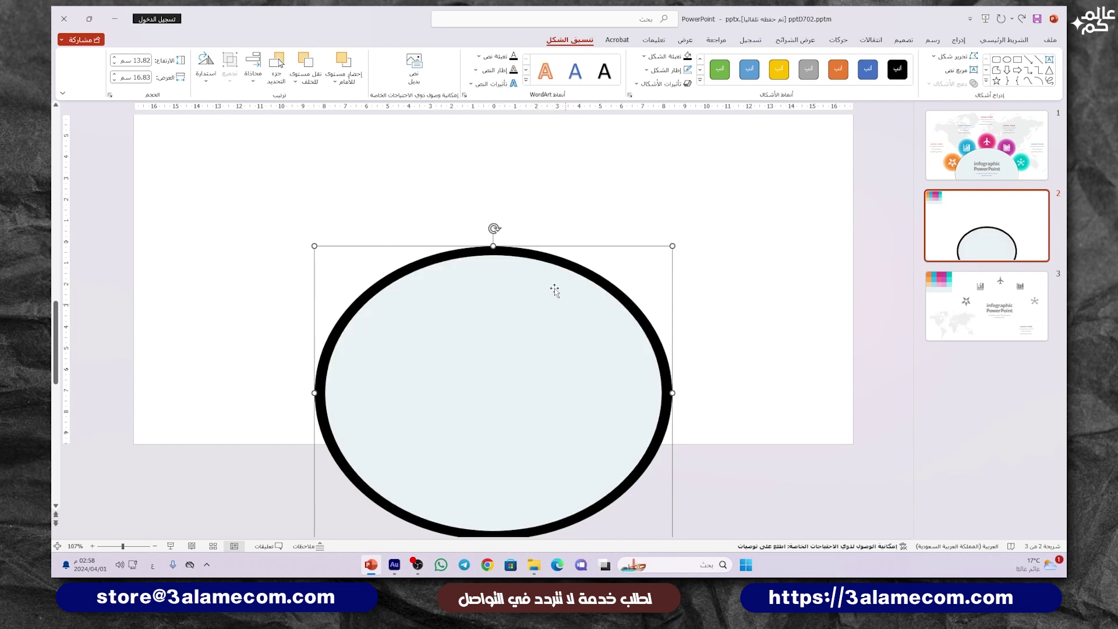
Set the fill transparency of the black ellipse to 81%.
right_click(493, 245)
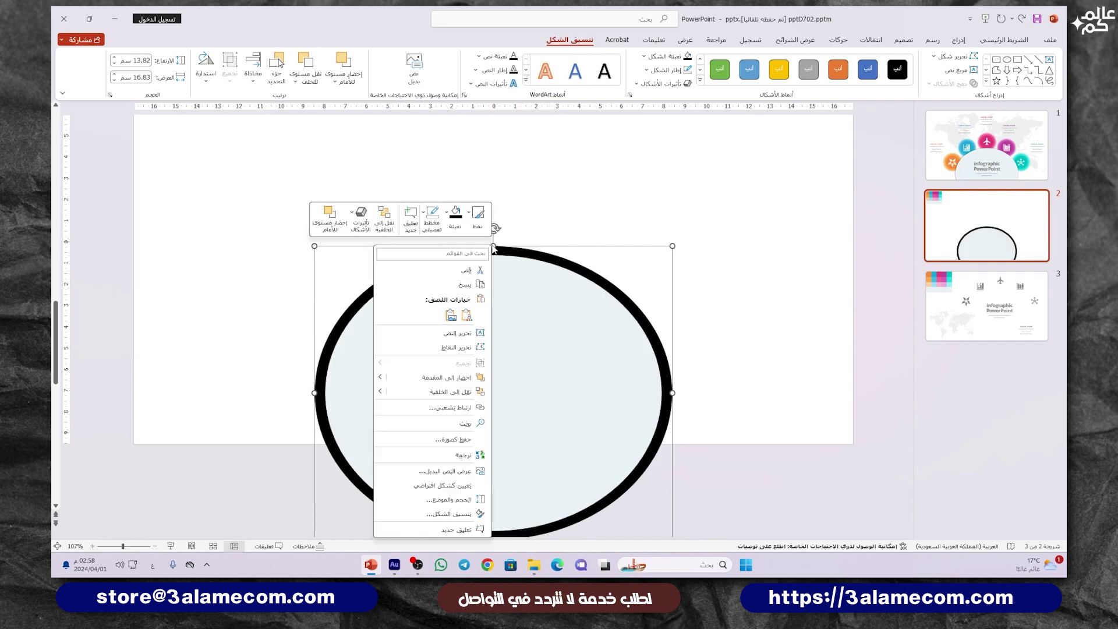
click(449, 514)
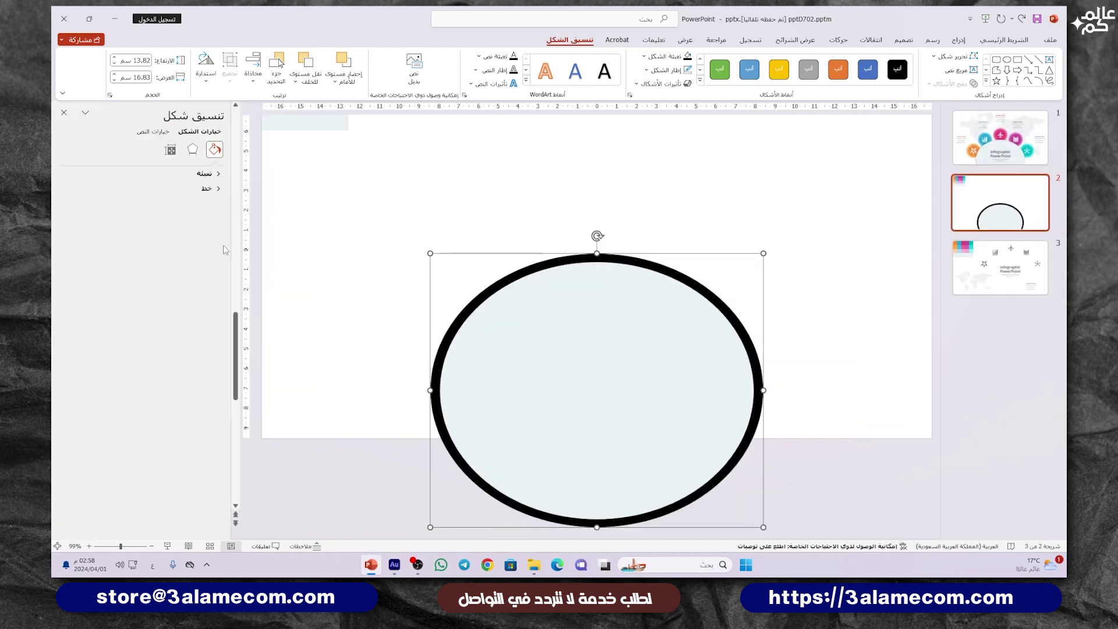
click(207, 174)
drag(177, 281, 127, 291)
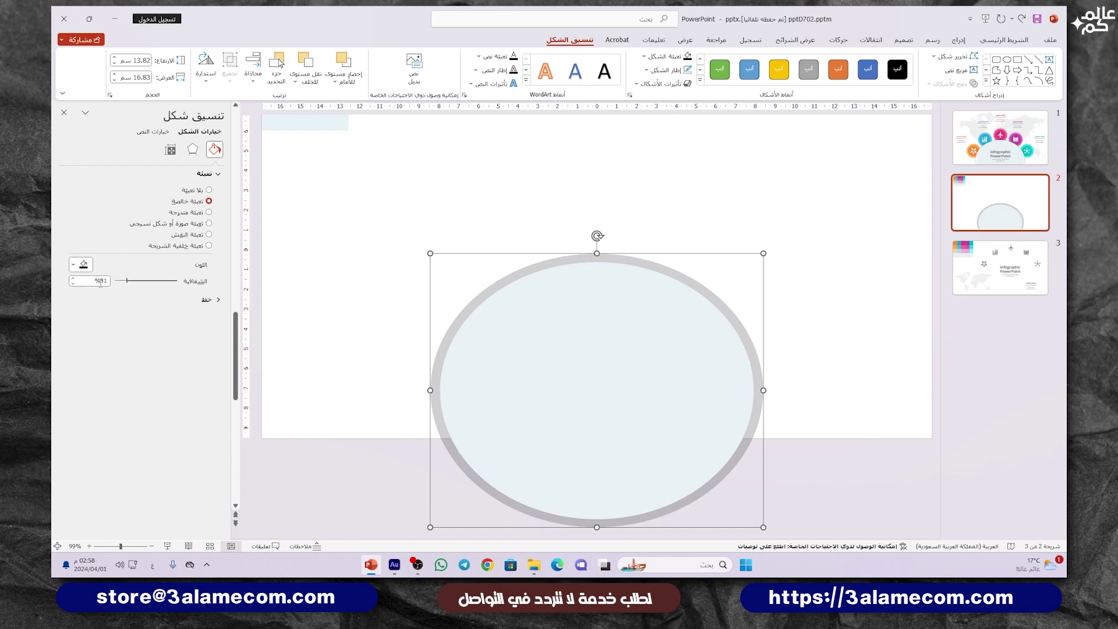
Duplicate the pale ellipse, align the copy exactly over it and fill the copy white.
click(625, 303)
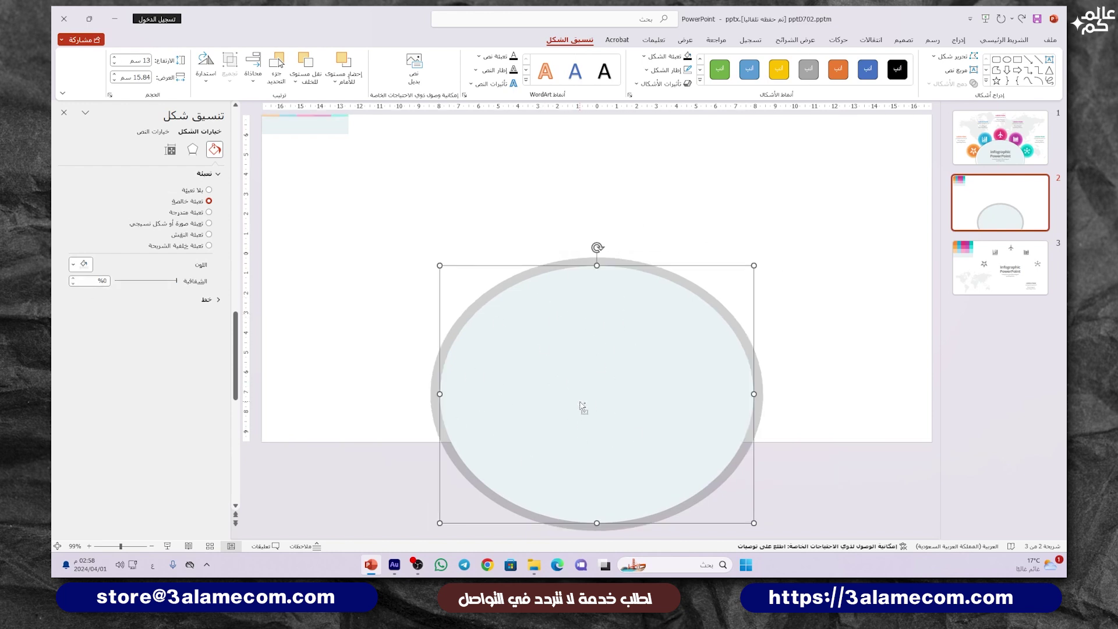
key(Right)
key(Right)
key(Down)
key(Down)
drag(621, 383, 613, 373)
click(643, 56)
click(688, 82)
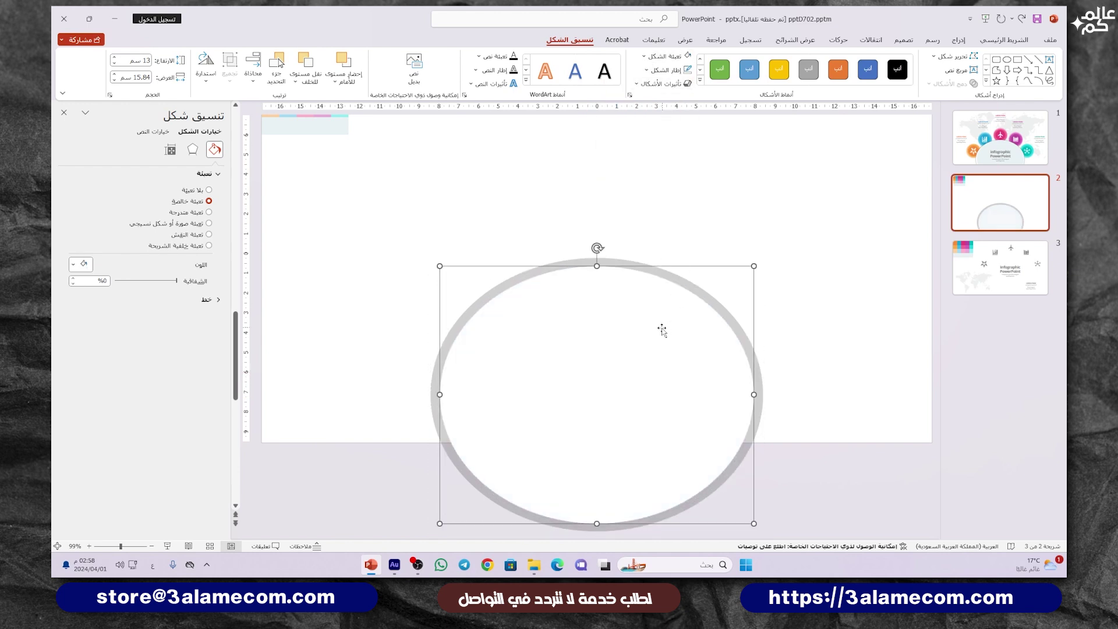
Enlarge the white ellipse to about 13.52 × 16.47 cm and send it with the grey ellipse behind the pale one.
drag(753, 523, 803, 521)
scroll(763, 529, up, 3)
right_click(763, 291)
click(777, 276)
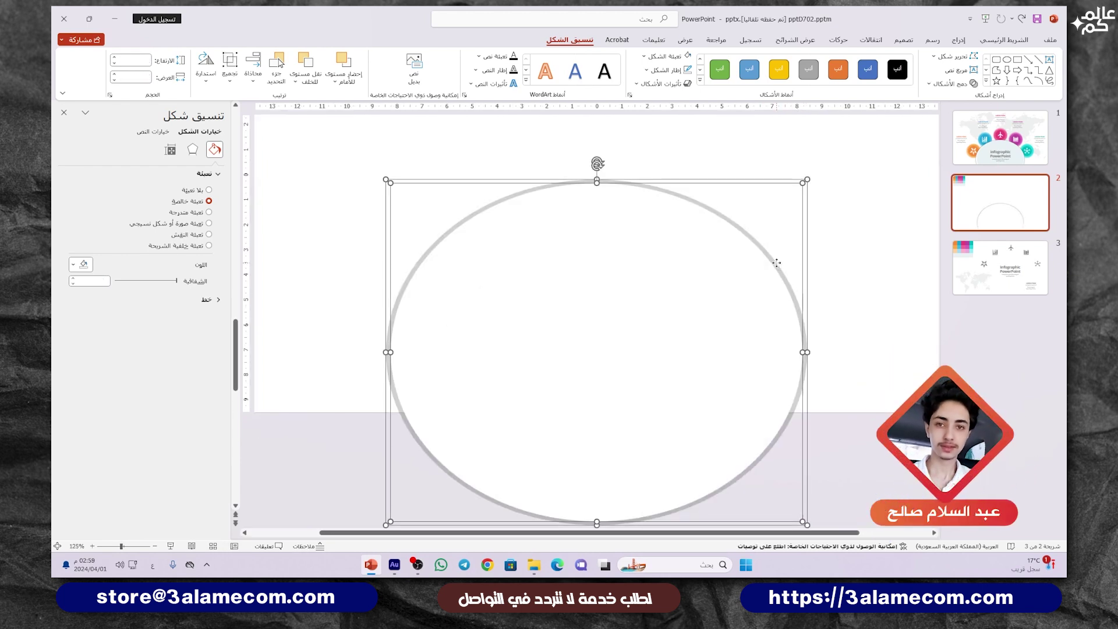
right_click(763, 256)
click(755, 378)
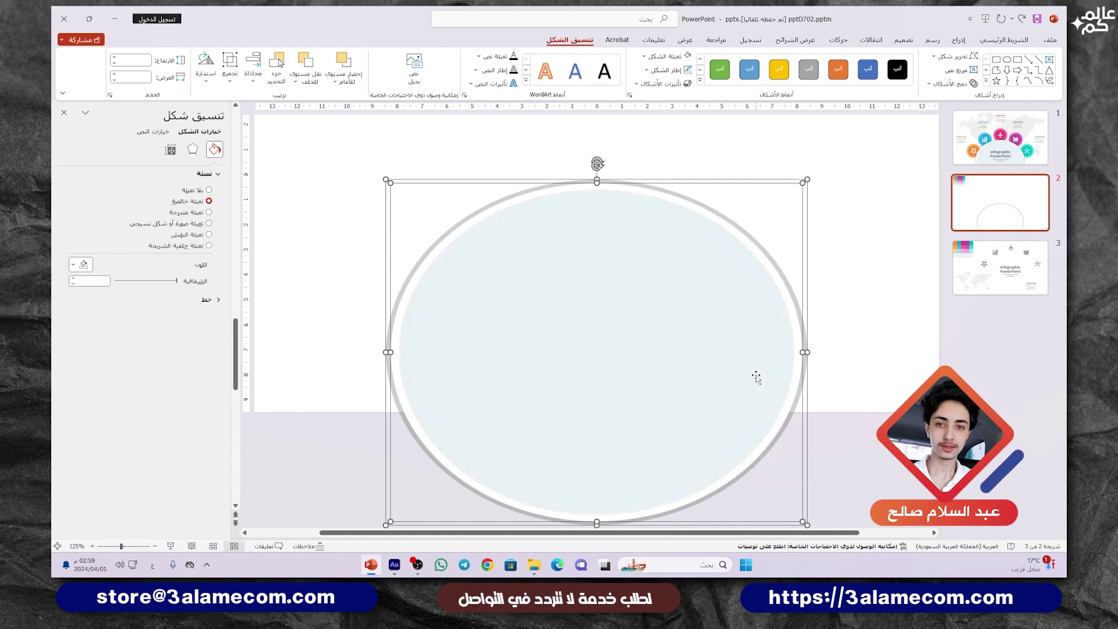
key(Escape)
Shrink the white ellipse around its centre to about 13.41 × 16.34 cm to widen the grey rim.
click(785, 291)
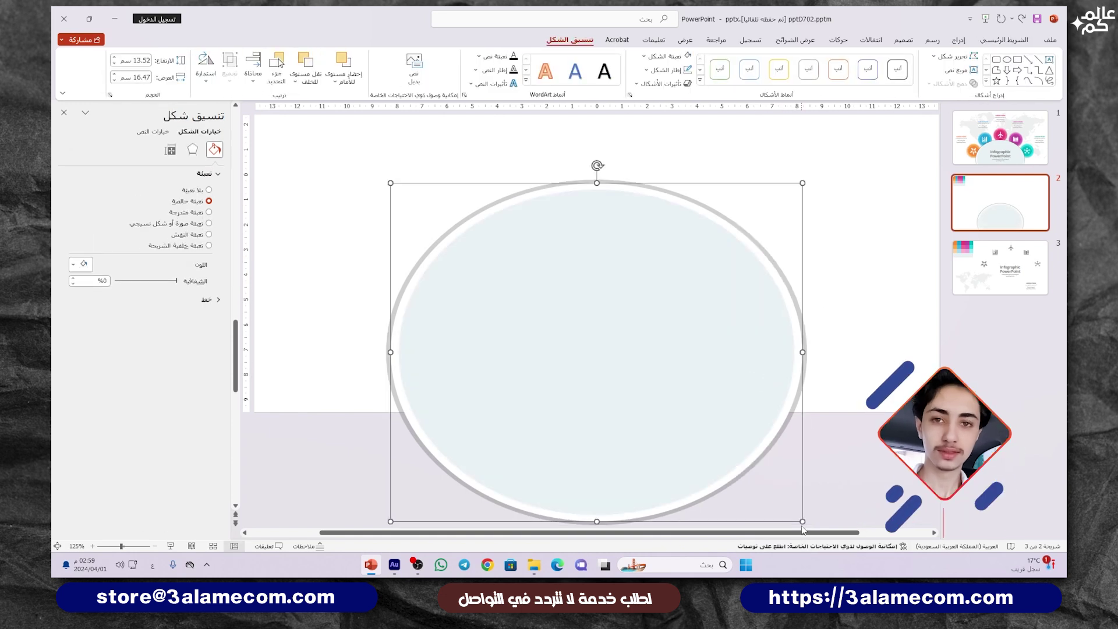
ctrl+scroll(802, 527, up, 2)
drag(844, 524, 832, 512)
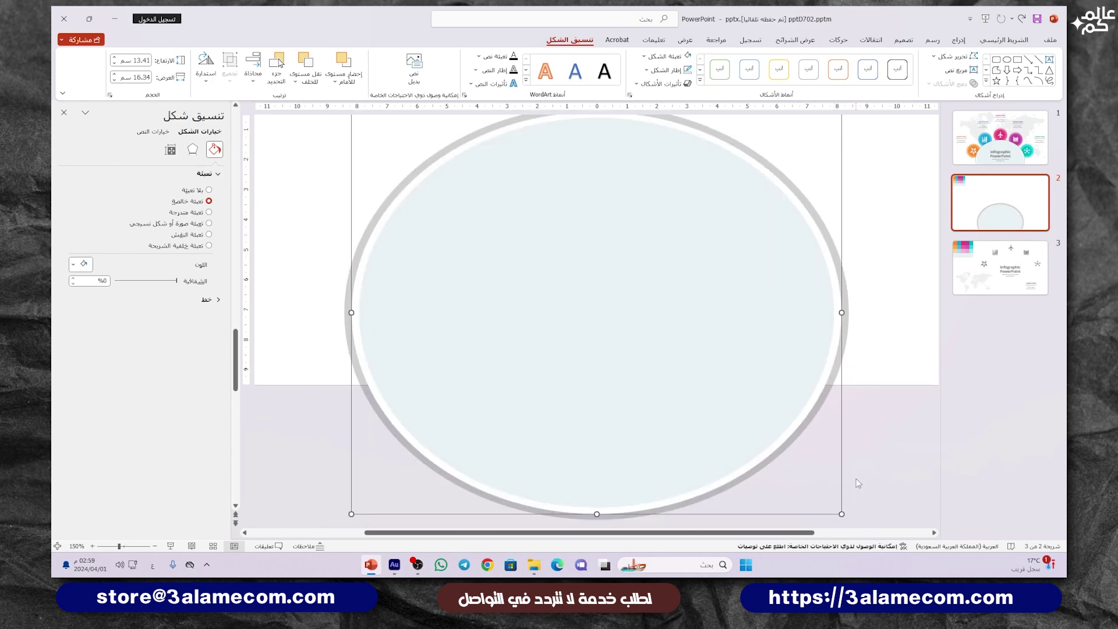
Group the three stacked ellipses.
click(856, 482)
ctrl+scroll(856, 482, down, 4)
drag(778, 264, 409, 538)
right_click(567, 398)
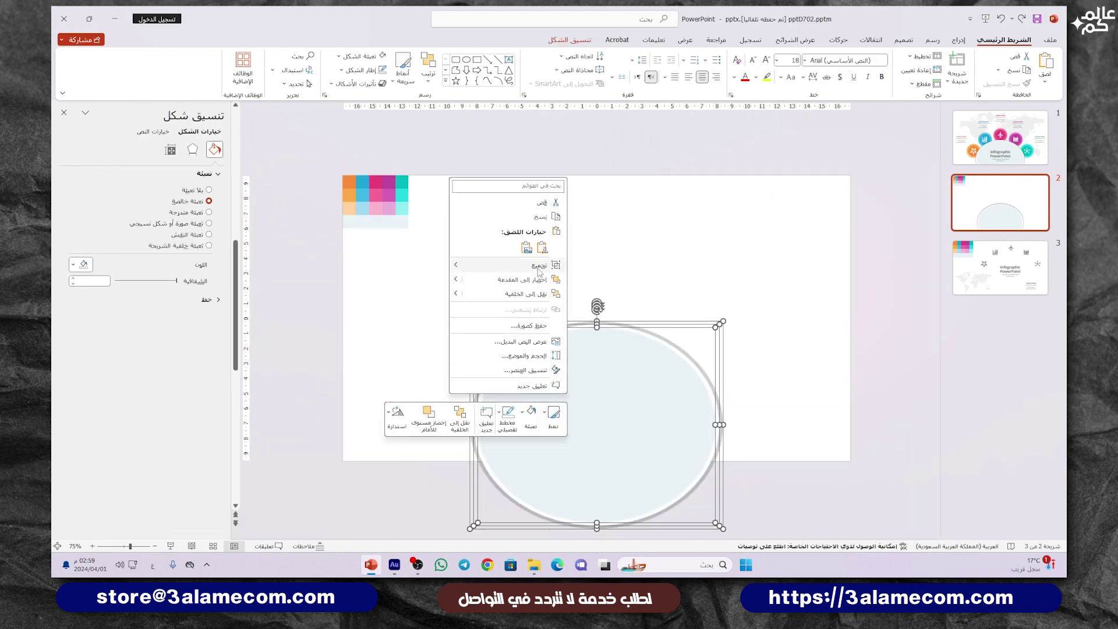
click(763, 270)
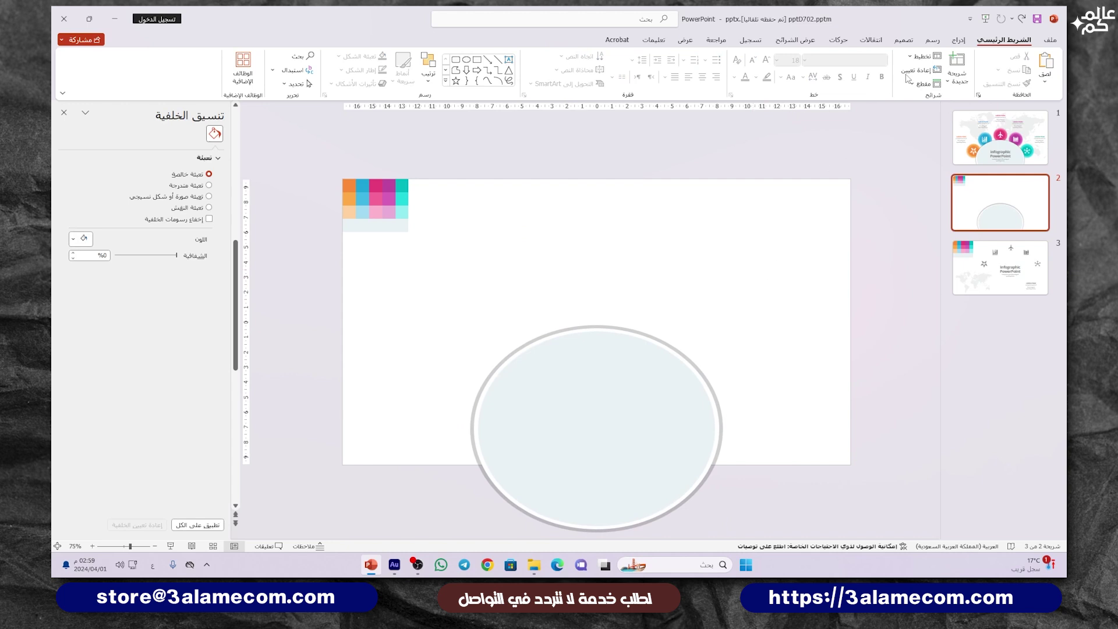
Insert a circle on the large ellipse's right rim and fill it with the light turquoise sampled from the palette.
click(956, 41)
click(886, 65)
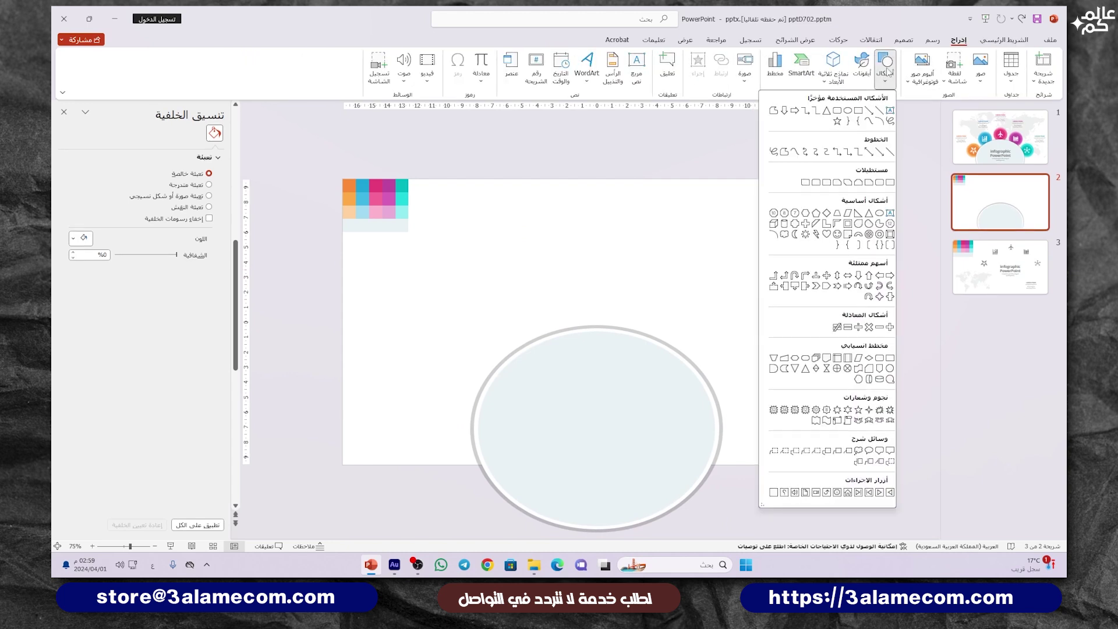
click(848, 111)
drag(712, 399, 739, 405)
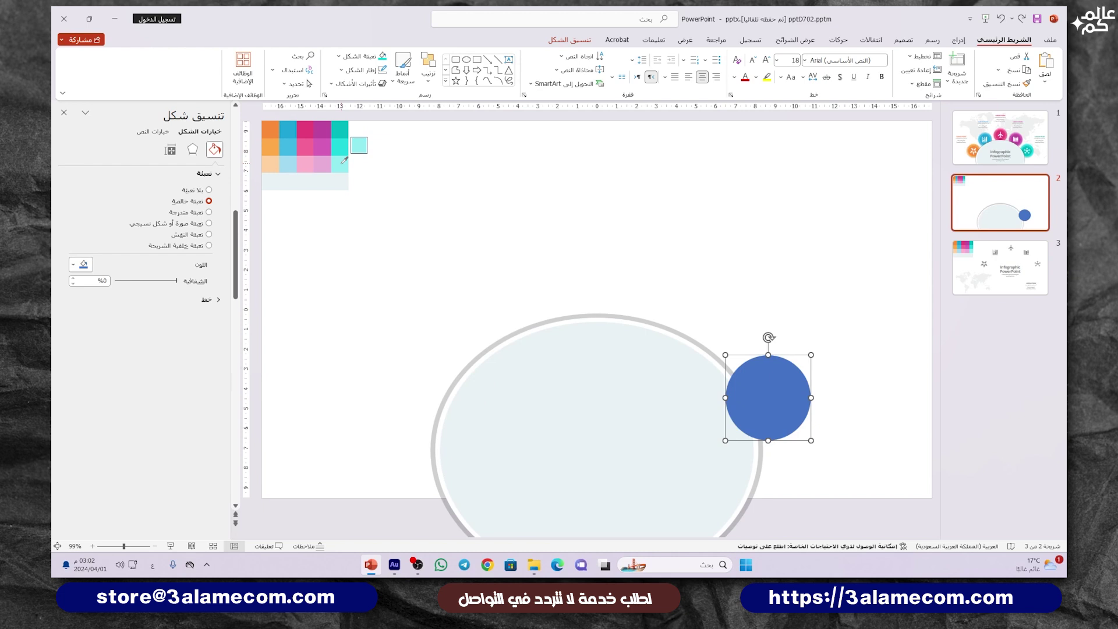
click(342, 162)
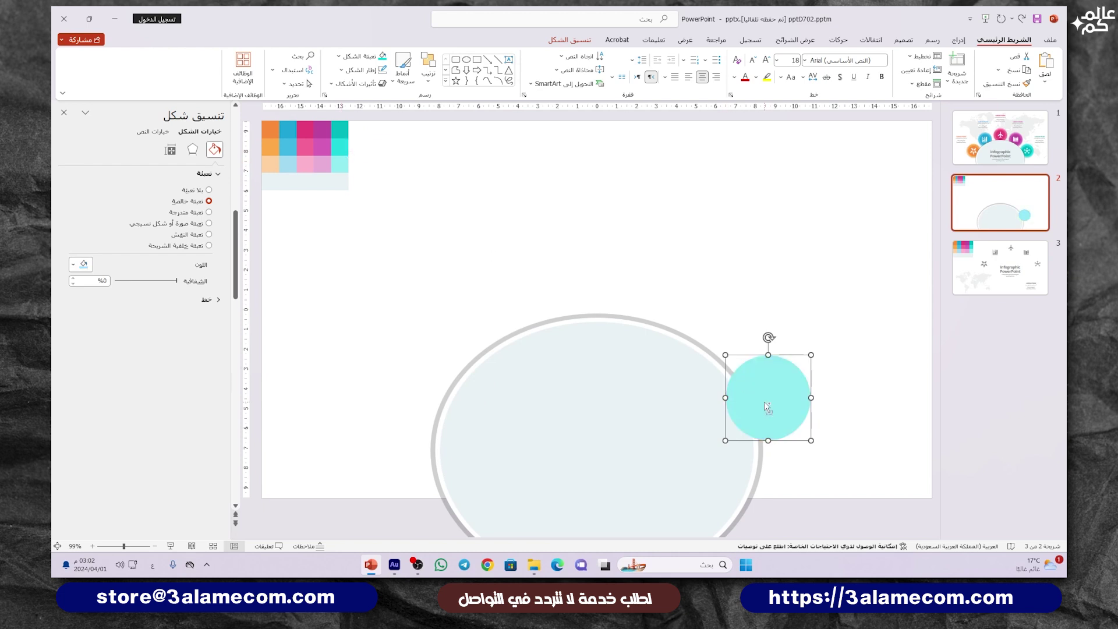
Overlay a slightly smaller, concentric copy of the light turquoise circle, filled with the brighter turquoise from the palette.
drag(766, 407, 761, 393)
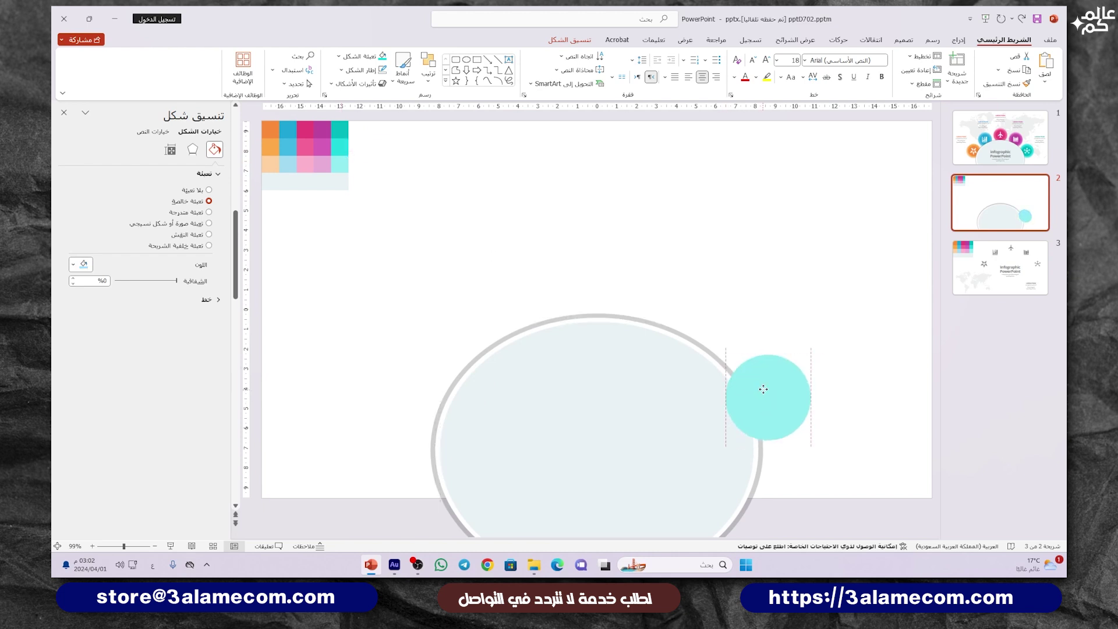
drag(764, 391, 764, 391)
click(76, 261)
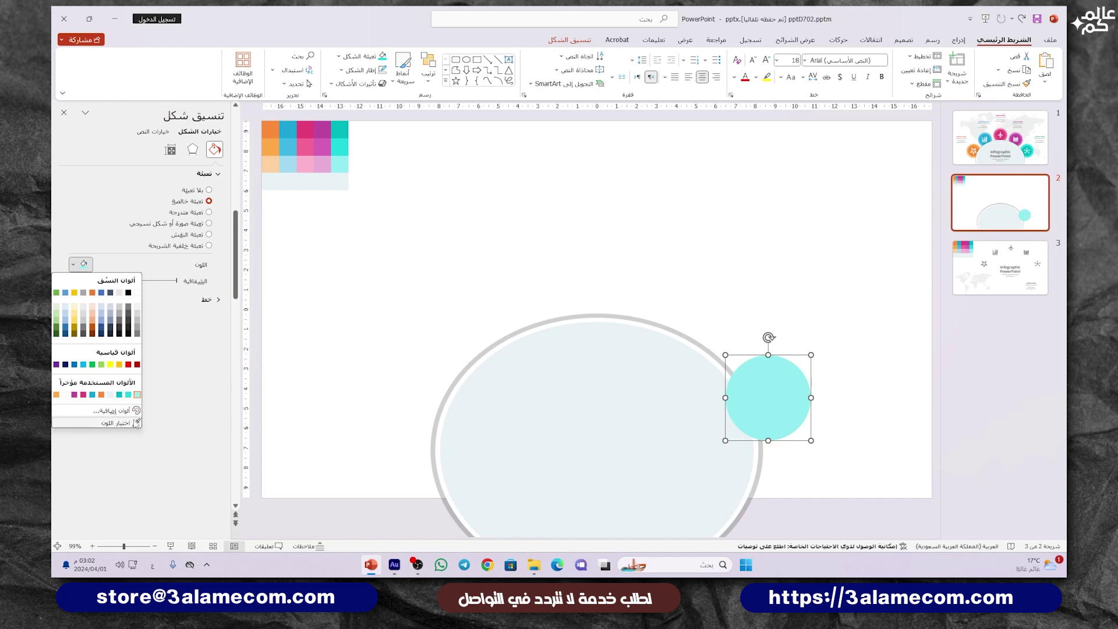
click(105, 423)
click(340, 140)
scroll(786, 349, up, 15)
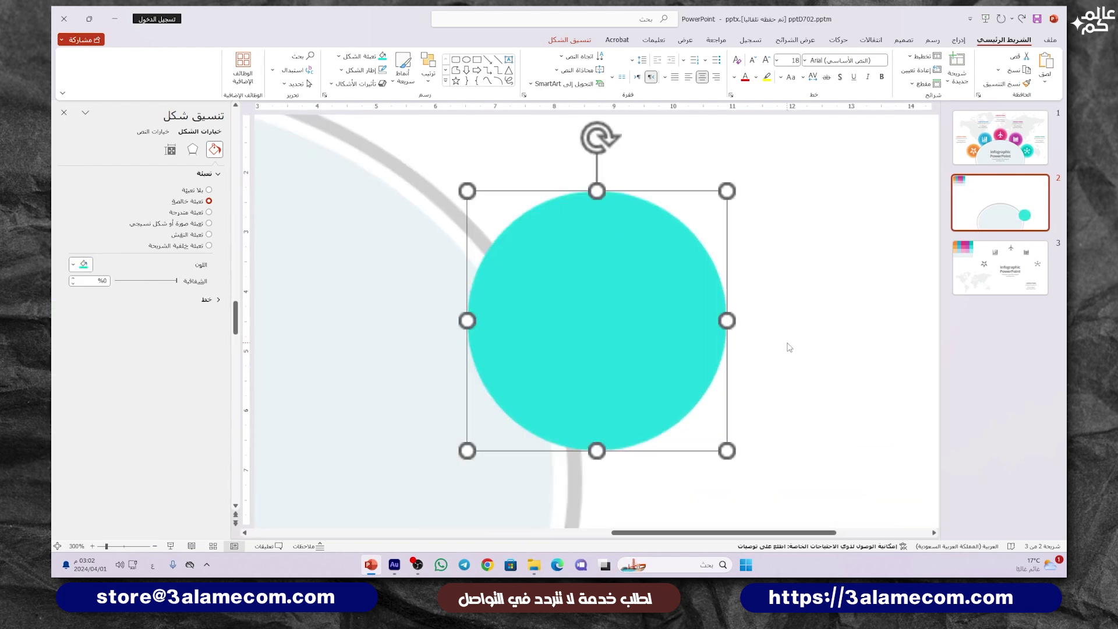
mouse_move(726, 191)
mouse_down()
mouse_move(706, 210)
mouse_move(712, 204)
mouse_up()
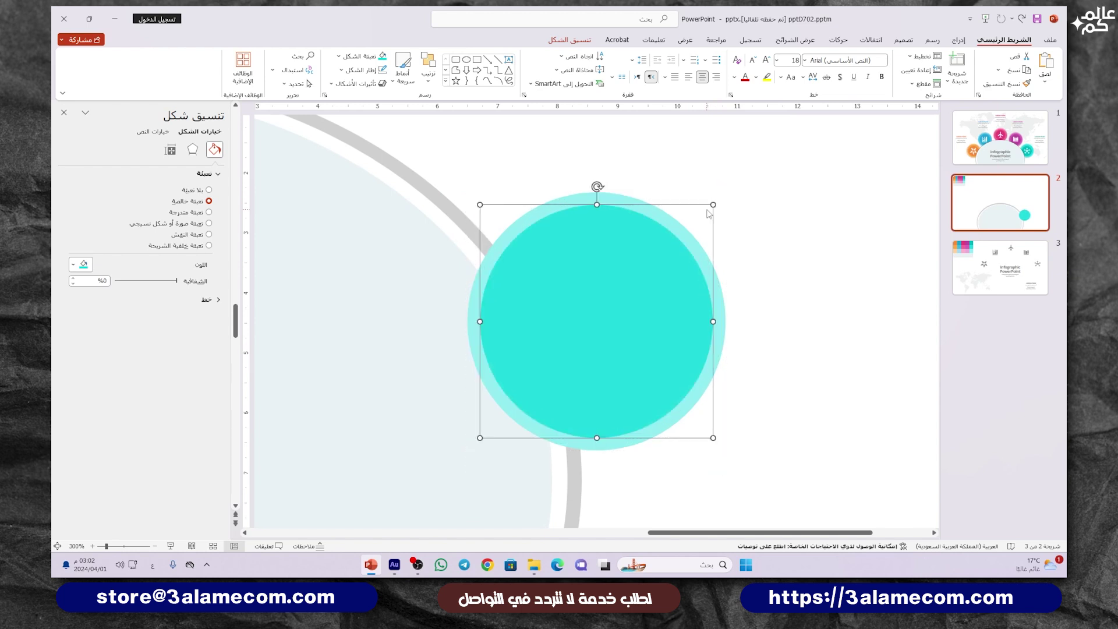
Overlay a third, smaller concentric circle copy filled with the dark teal sampled from the palette's first row.
drag(653, 280, 644, 274)
drag(712, 438, 705, 429)
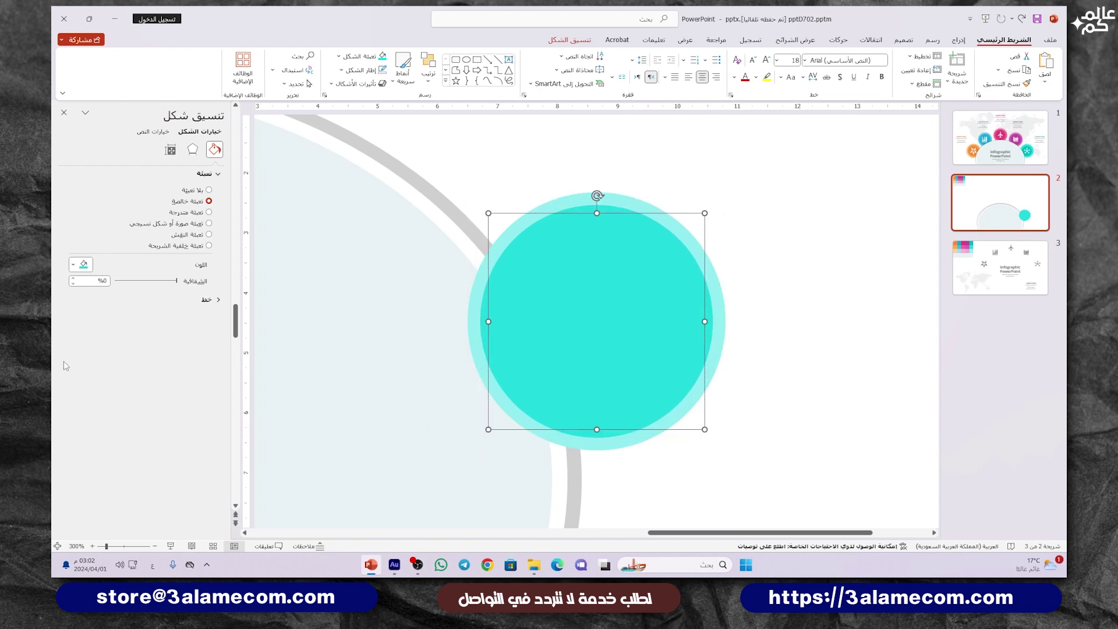
click(78, 265)
click(131, 423)
scroll(436, 262, down, 5)
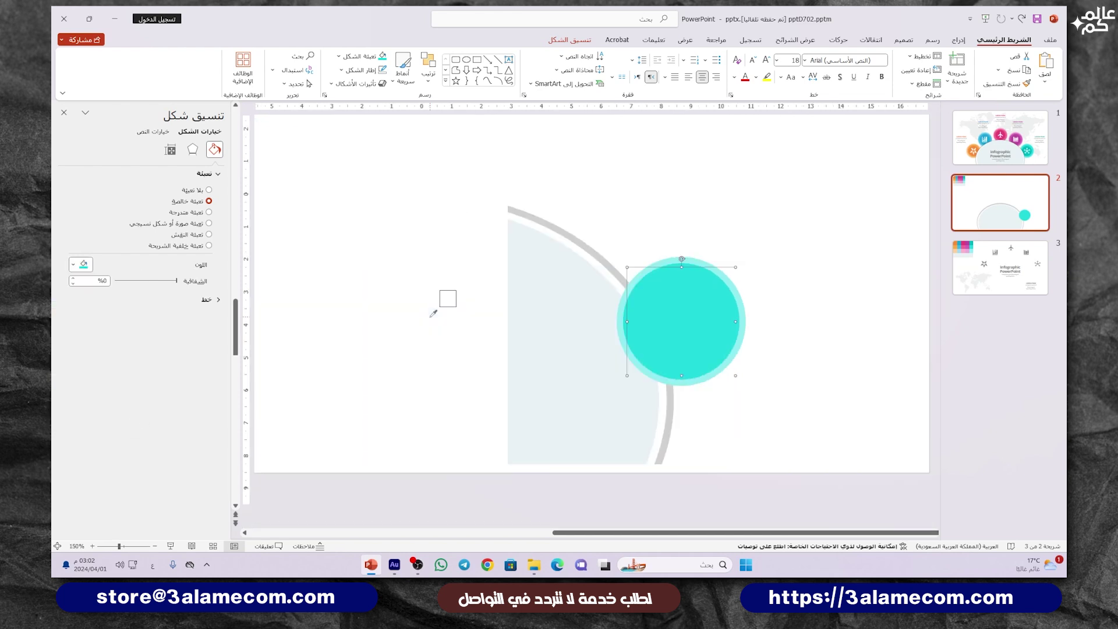
scroll(370, 164, up, 2)
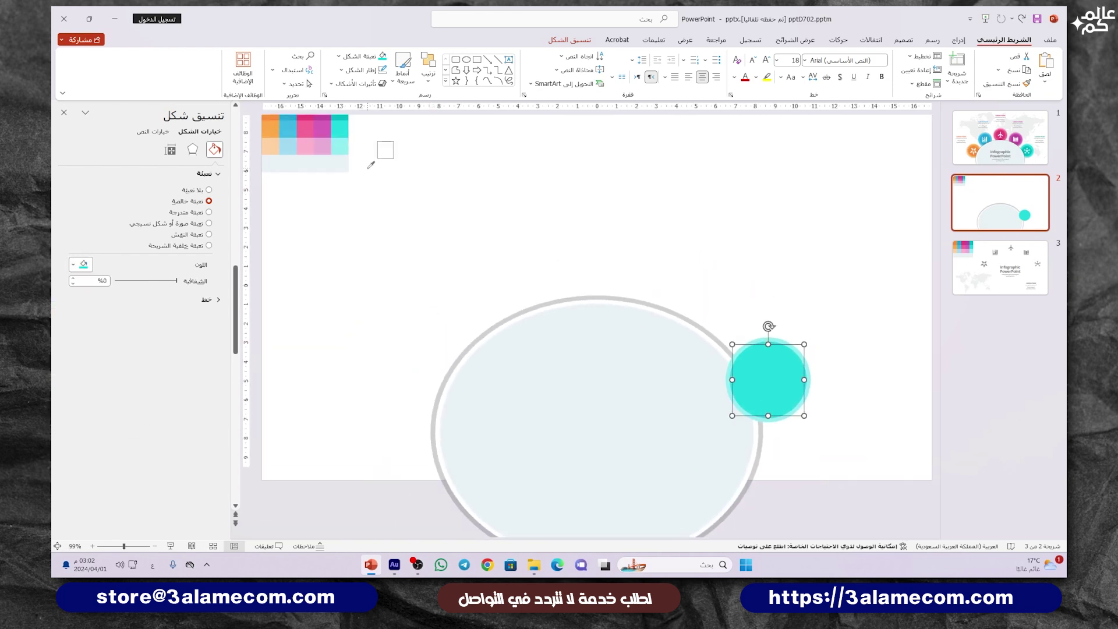
click(340, 126)
Shrink the dark teal inner circle slightly around its centre to show more of the turquoise ring.
click(737, 269)
click(794, 402)
scroll(797, 398, up, 5)
mouse_move(742, 177)
mouse_down()
mouse_move(721, 187)
mouse_move(735, 182)
mouse_up()
click(766, 190)
scroll(766, 189, down, 5)
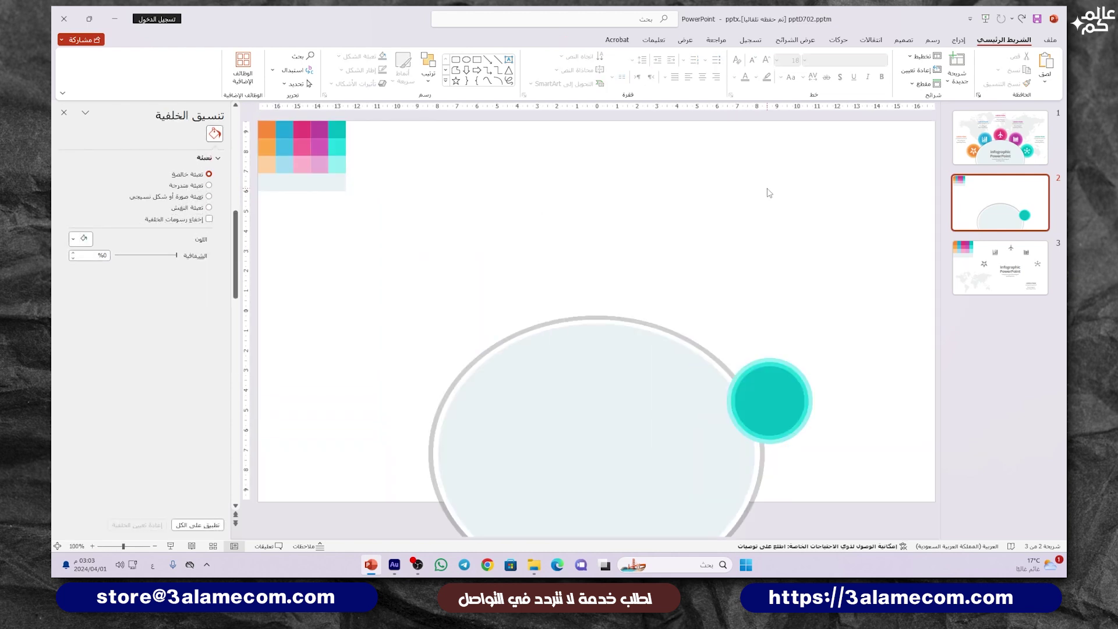
Group the three concentric turquoise circles.
drag(853, 313, 668, 465)
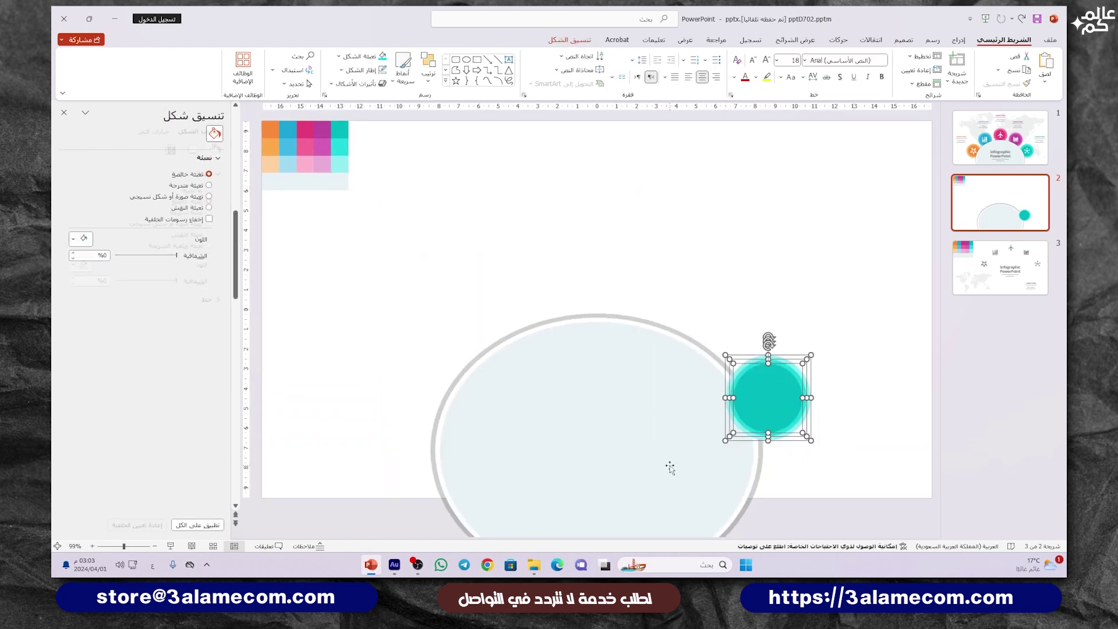
right_click(781, 390)
mouse_move(739, 263)
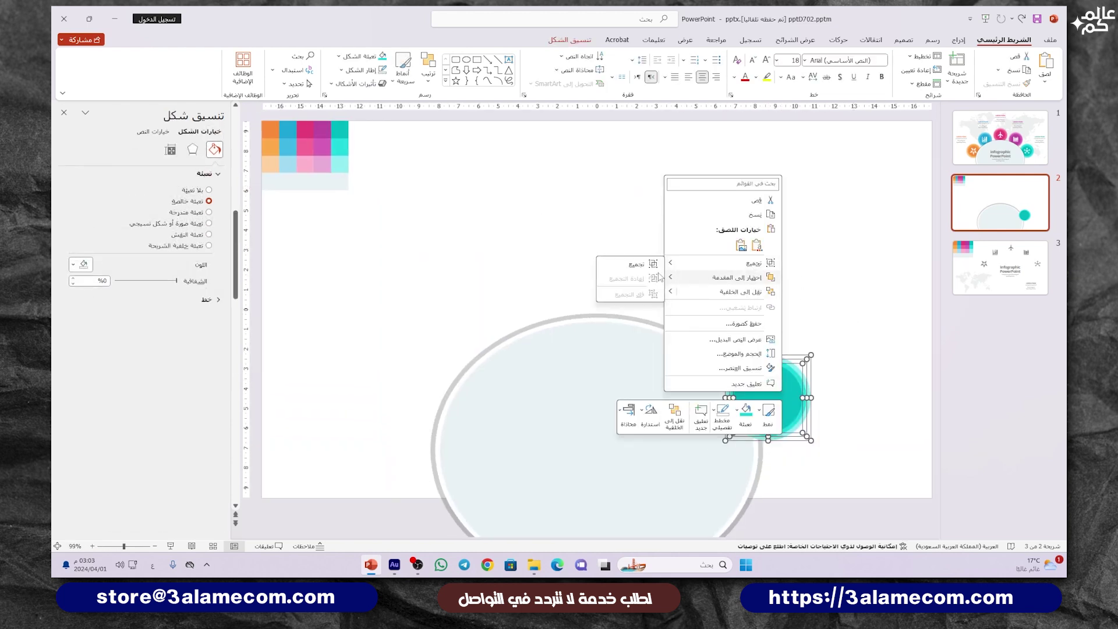
click(634, 263)
Duplicate the circle group and spread the copies along the ellipse's upper rim, making five in total.
click(806, 356)
drag(773, 387, 495, 334)
drag(495, 334, 434, 414)
Align the tops of the two outermost circle groups.
shift+click(803, 401)
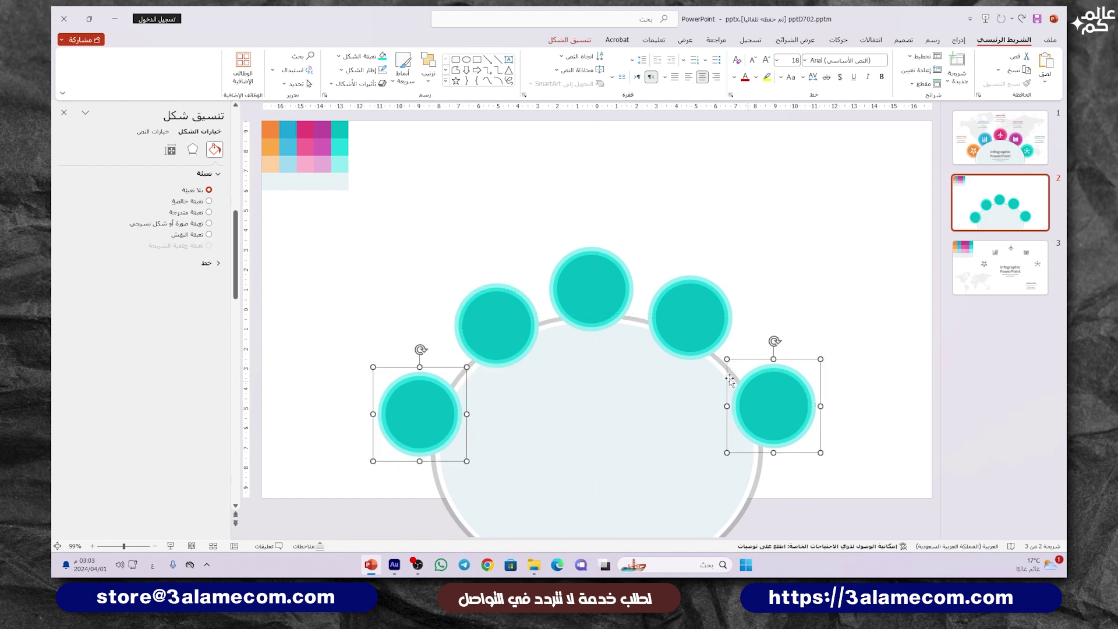
click(428, 69)
mouse_move(408, 244)
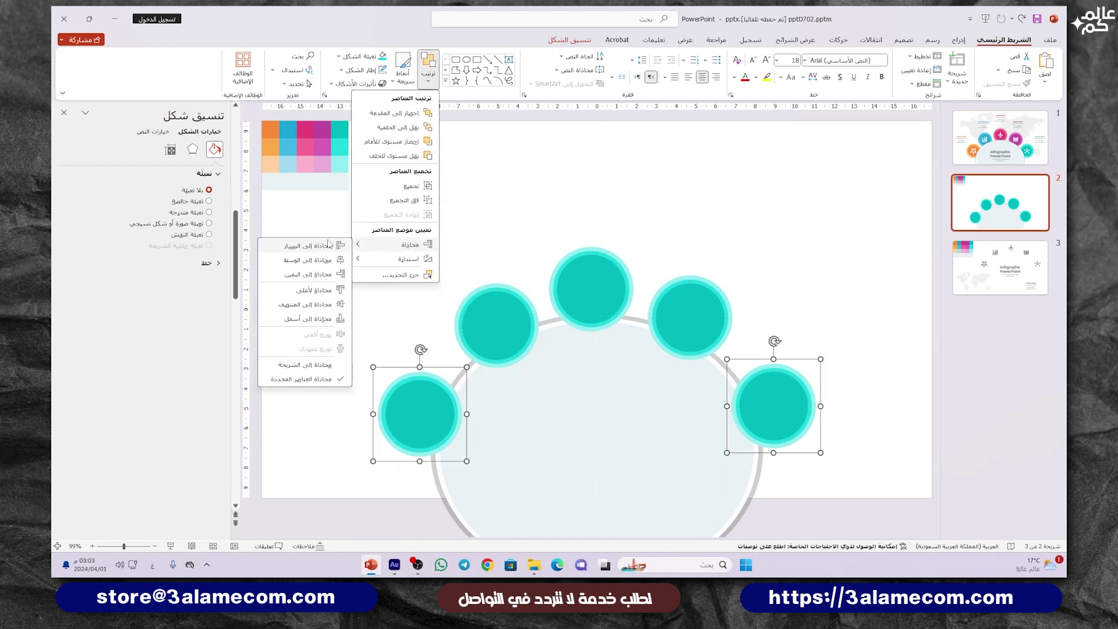
click(336, 290)
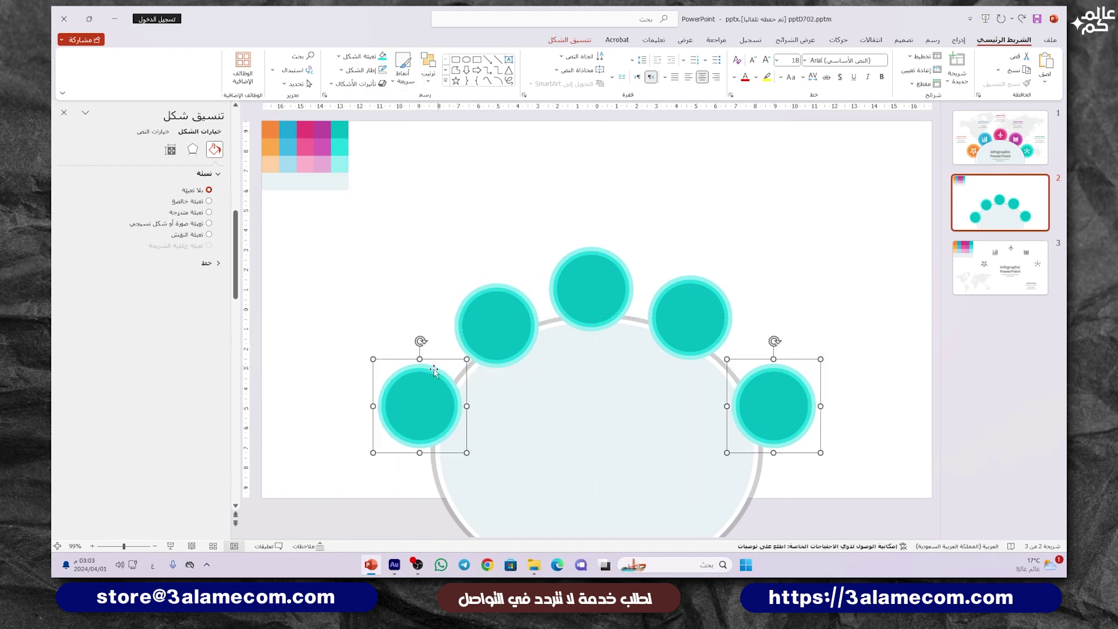
Align the tops of the second and fourth circle groups in the arc.
shift+click(424, 397)
click(693, 314)
shift+click(519, 309)
click(427, 69)
mouse_move(410, 245)
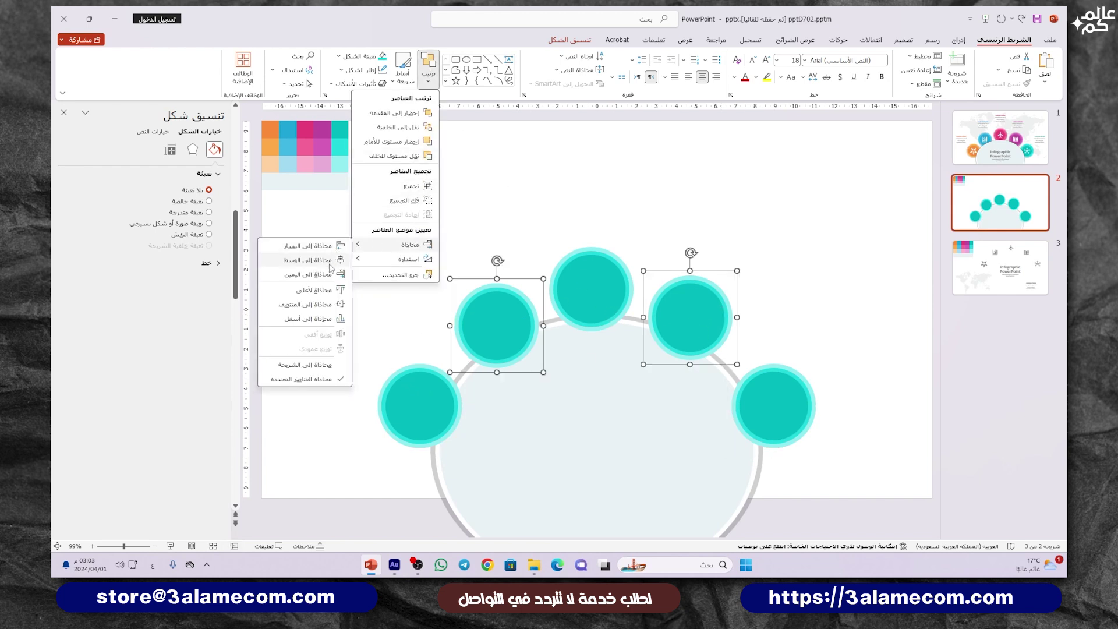
click(317, 290)
Centre the topmost circle group horizontally on the slide.
click(592, 279)
click(433, 85)
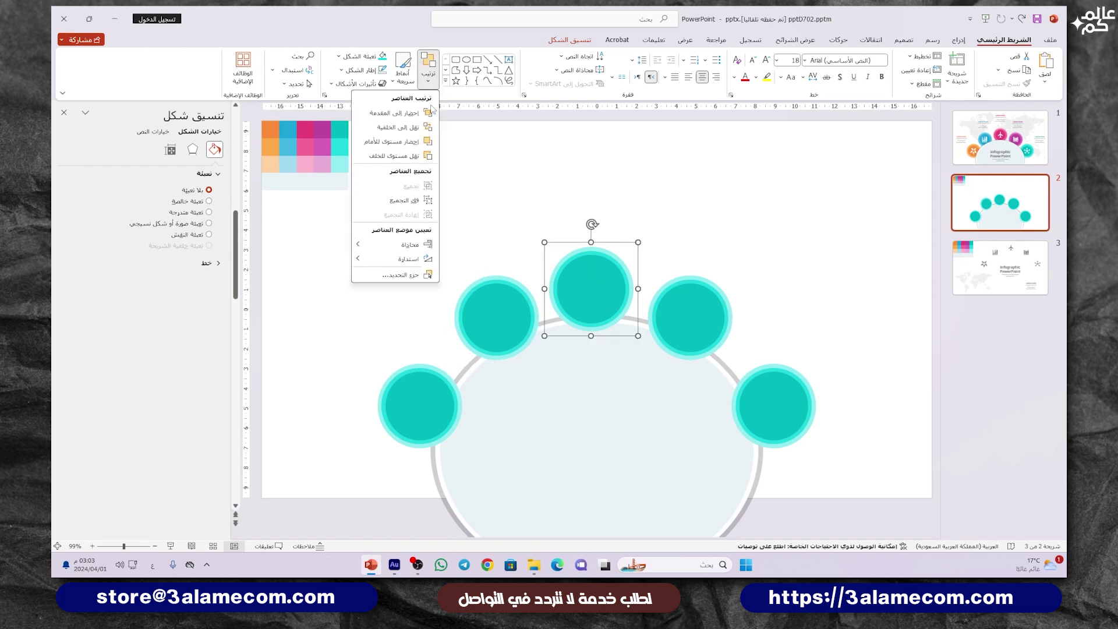
mouse_move(411, 244)
click(327, 261)
click(695, 195)
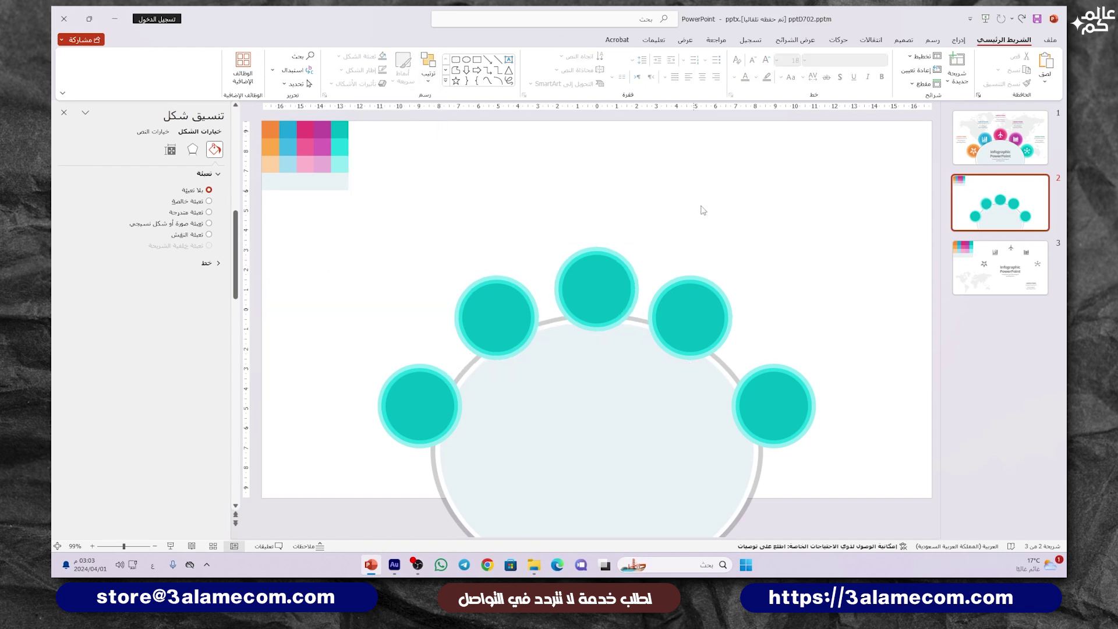
Group the two outermost badges and centre the combined group horizontally on the slide.
click(751, 414)
shift+click(388, 414)
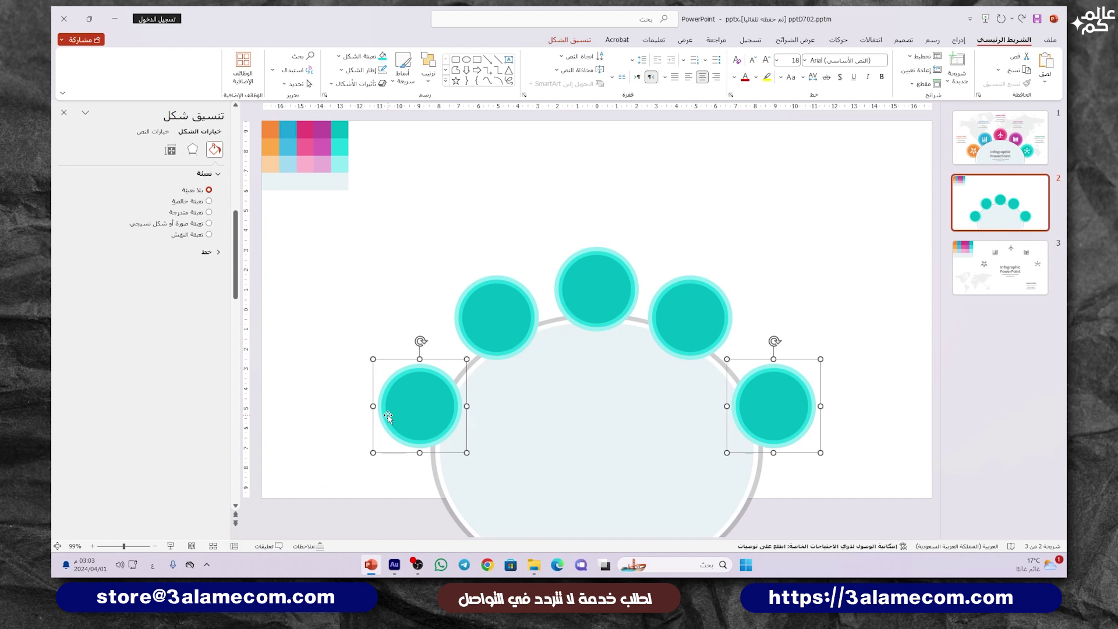
right_click(416, 409)
mouse_move(373, 279)
click(259, 280)
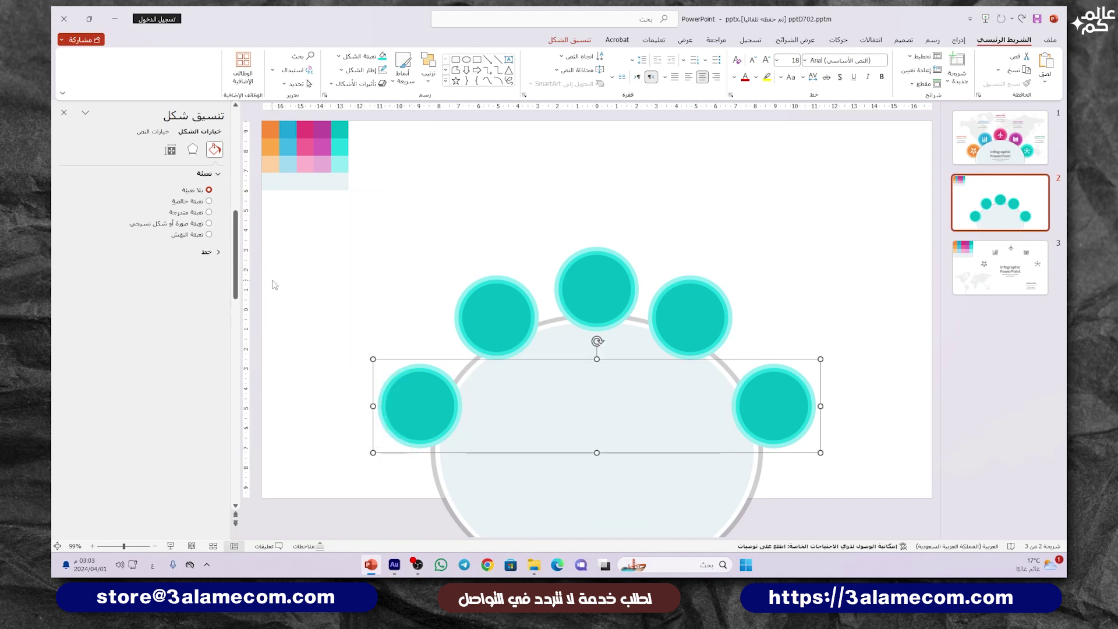
click(428, 73)
mouse_move(410, 244)
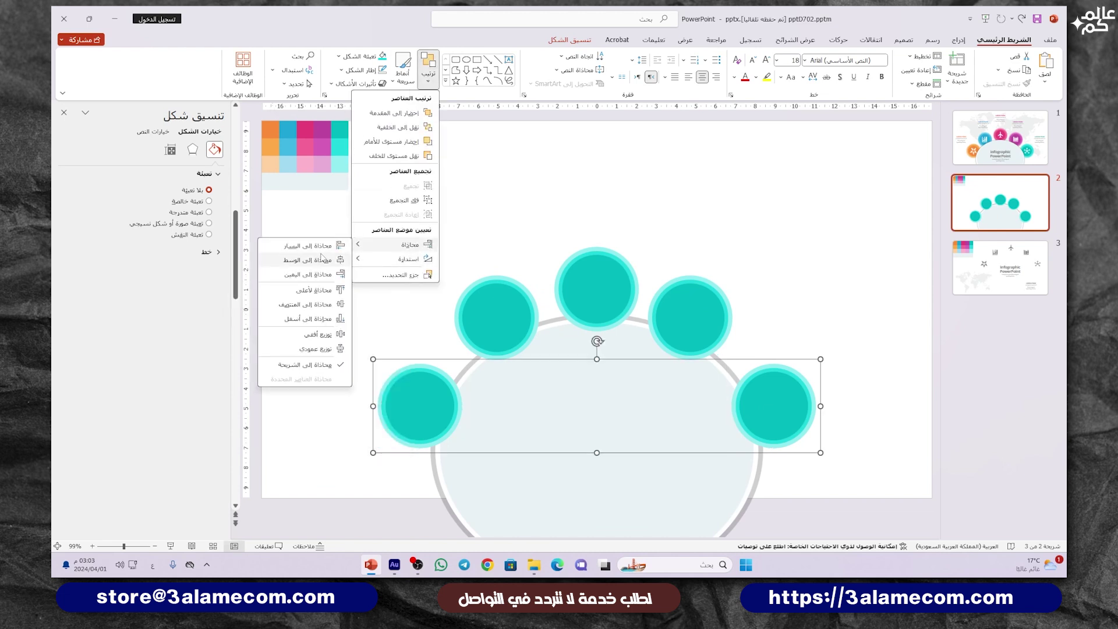
click(322, 266)
Ungroup the outermost pair of badges back into separate badges.
right_click(407, 383)
mouse_move(355, 265)
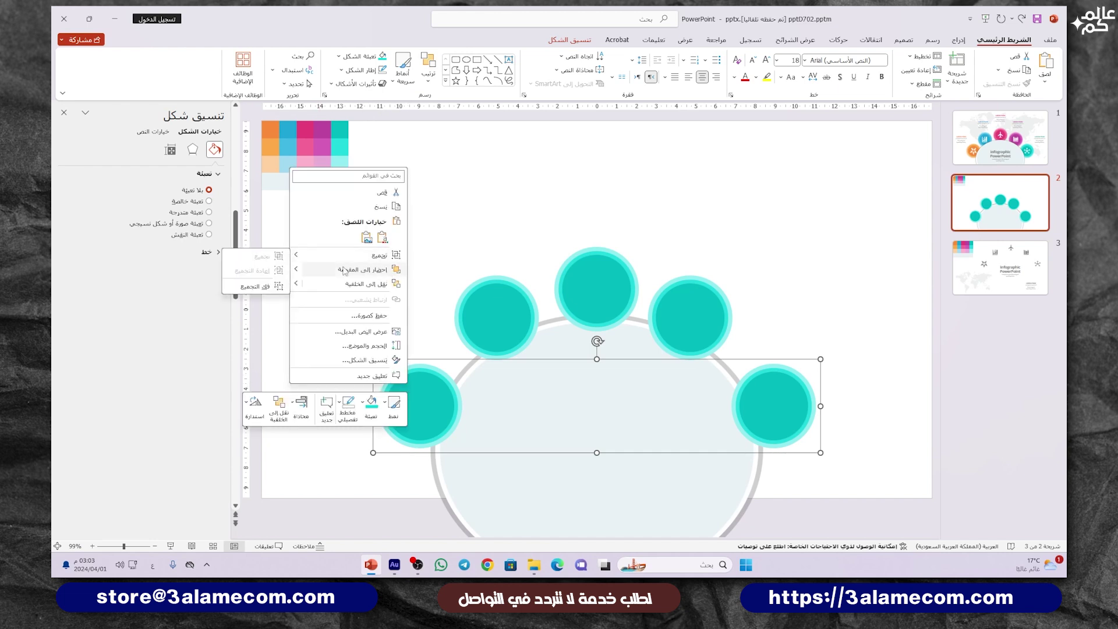
click(274, 286)
click(378, 261)
Group the second and fourth badges and centre the combined group horizontally on the slide.
click(497, 317)
shift+click(700, 305)
right_click(699, 305)
mouse_move(686, 394)
click(547, 394)
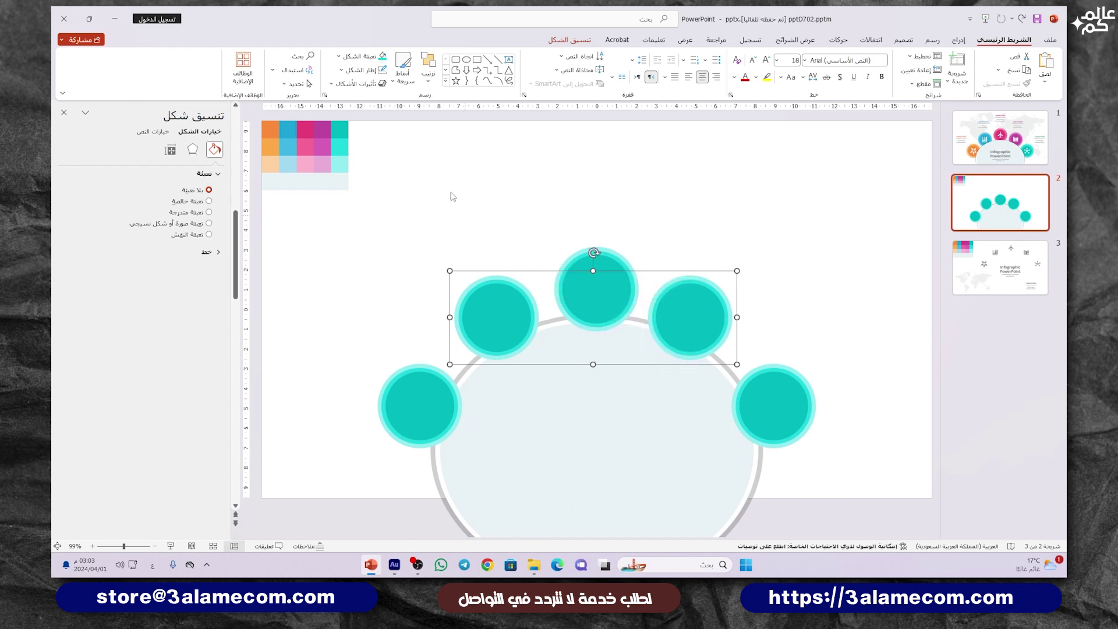
click(428, 76)
mouse_move(407, 239)
click(320, 265)
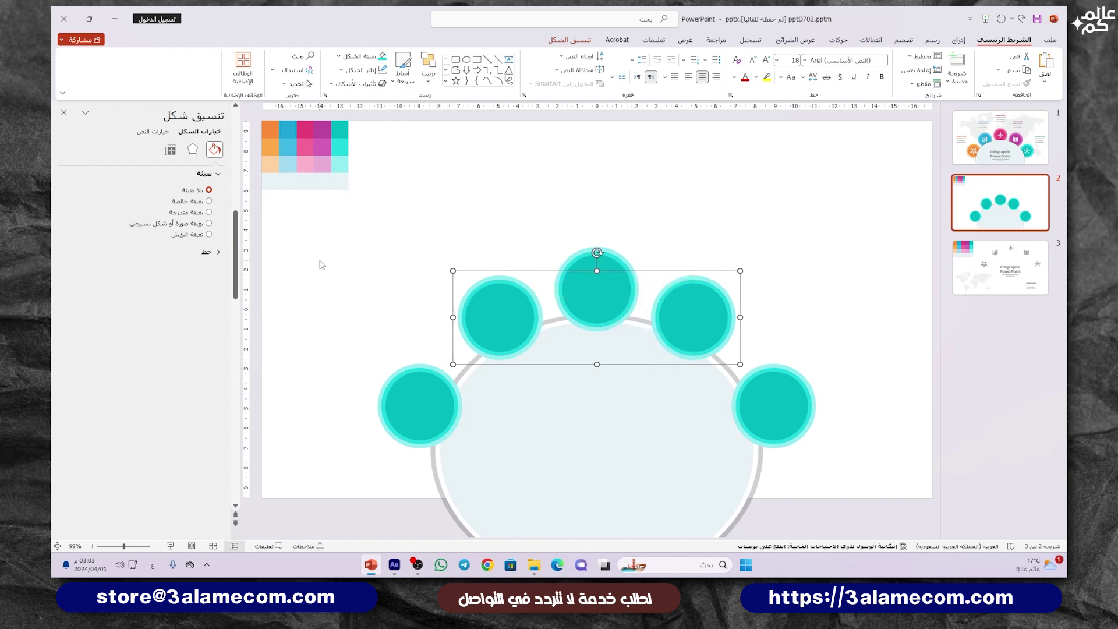
Ungroup the second and fourth badges so each can be moved separately.
right_click(677, 310)
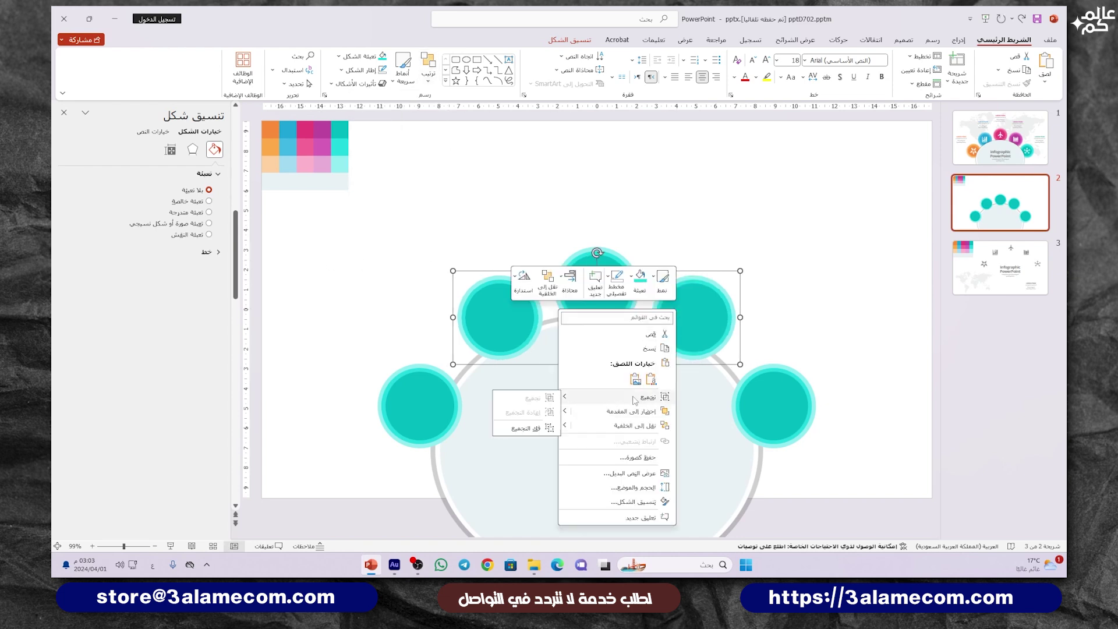
click(532, 428)
key(Escape)
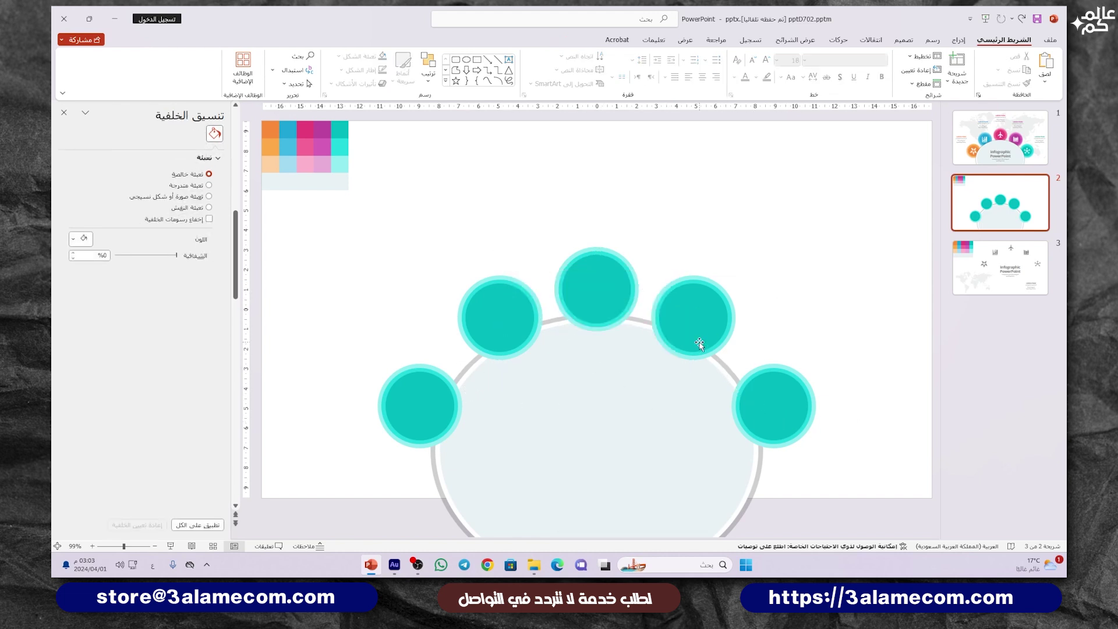
Move the second and fourth badges slightly outward and down along the ellipse's rim, keeping them at equal height.
drag(703, 330, 712, 336)
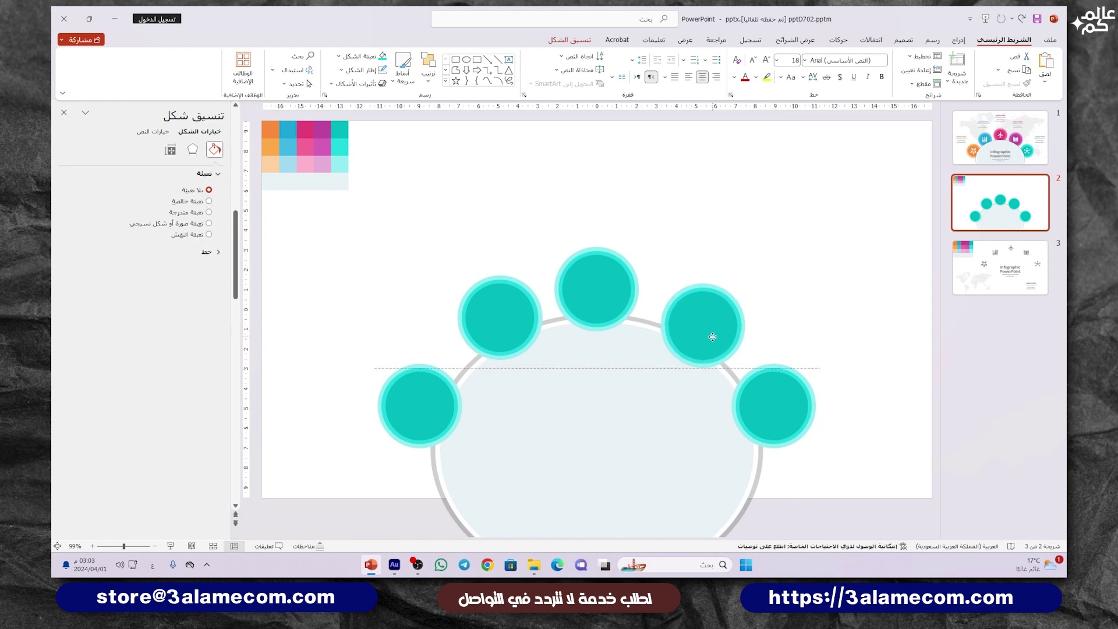
drag(521, 337, 506, 344)
click(763, 240)
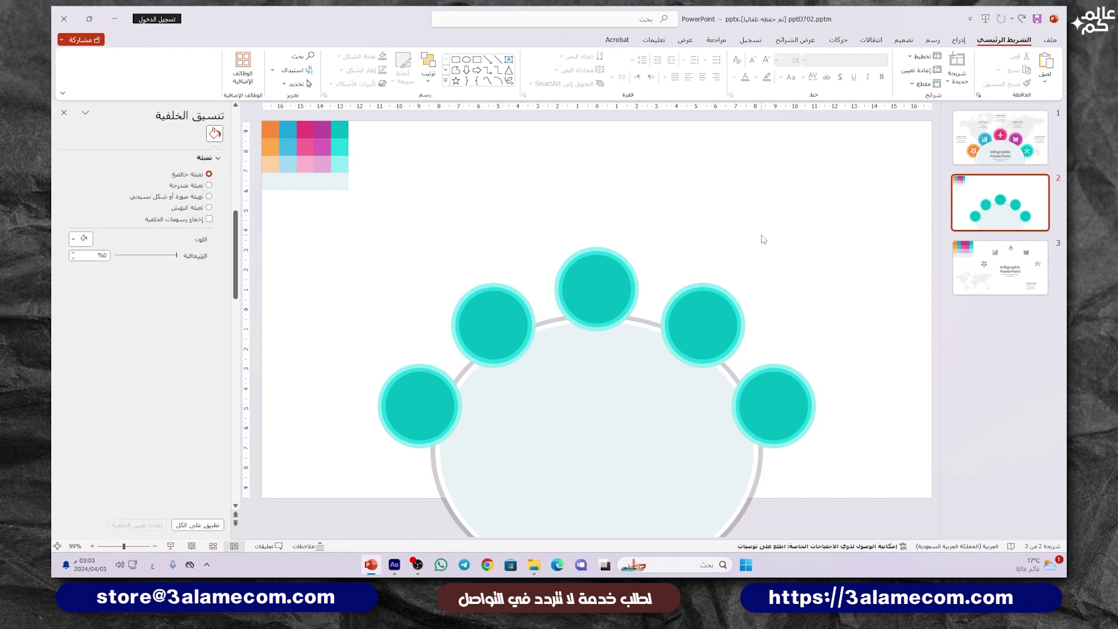
Recolour the upper-right badge's circles with the sampled purple palette colours, darkest in the centre and lightest on the outer ring.
click(704, 314)
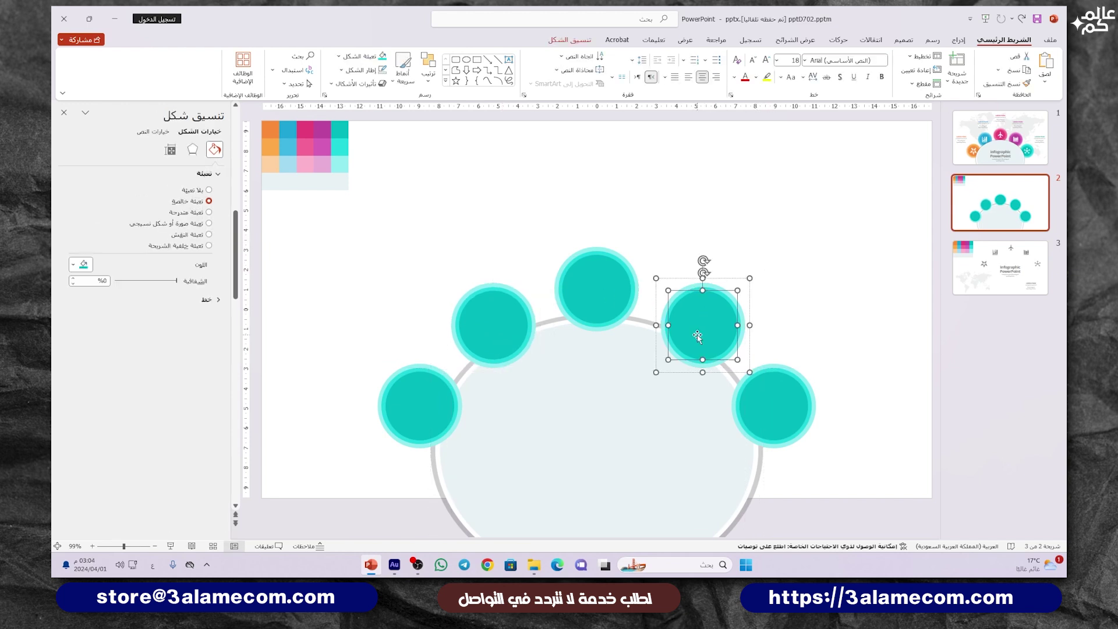
click(81, 264)
click(102, 424)
click(324, 133)
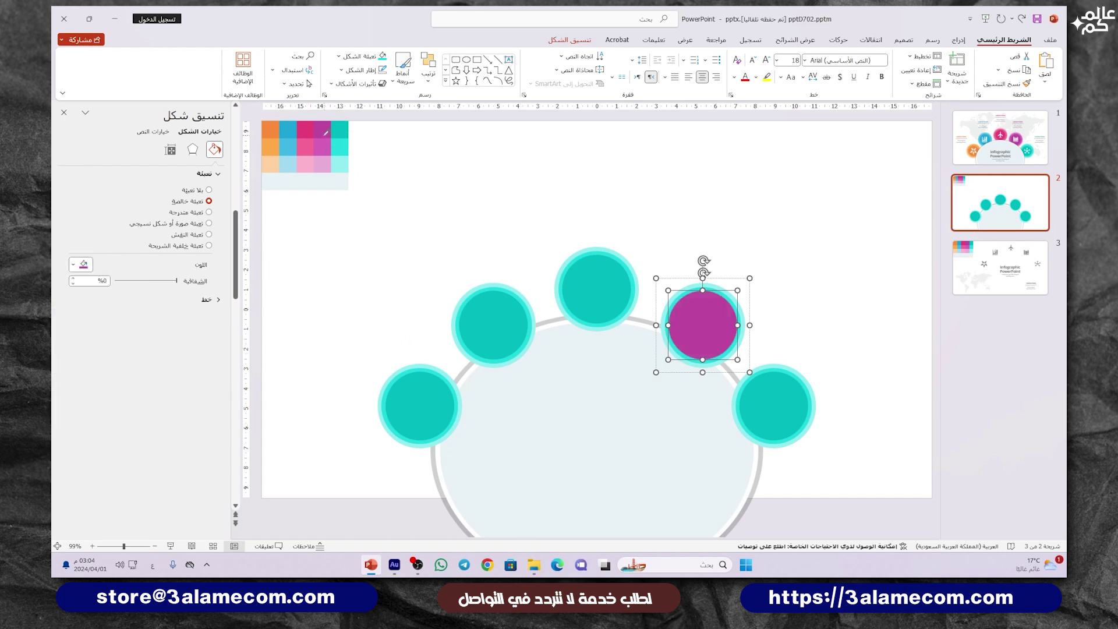
click(709, 288)
click(82, 265)
click(102, 424)
click(711, 293)
click(82, 264)
click(101, 423)
click(329, 164)
Recolour the topmost badge's three circles with the sampled pink palette colours, darkest in the centre and lightest outside.
click(595, 299)
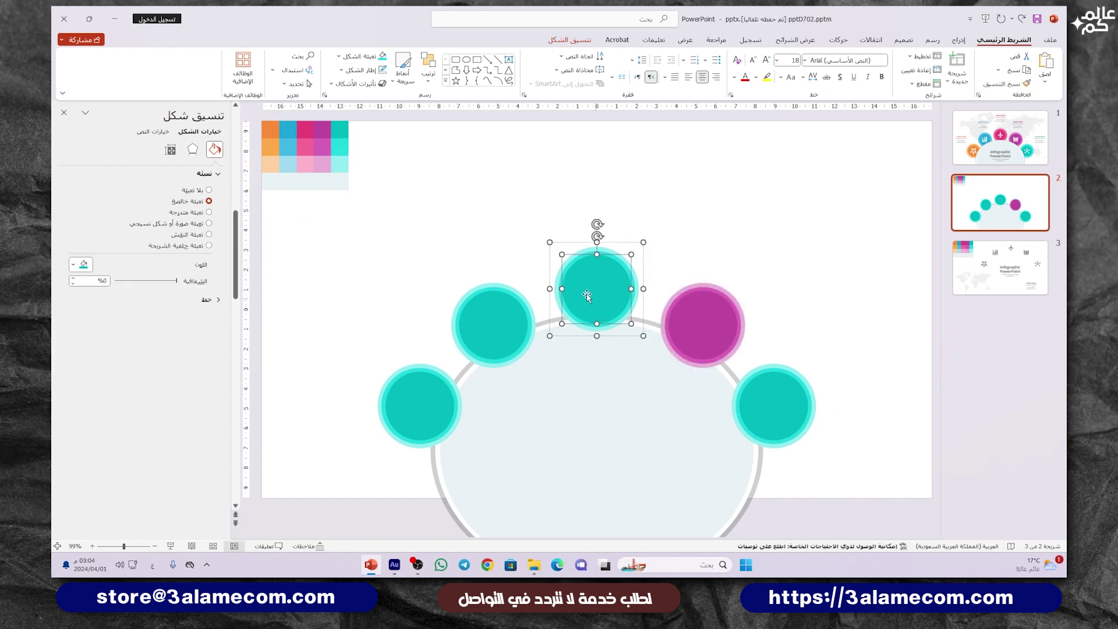
click(73, 264)
click(72, 264)
click(73, 264)
click(102, 424)
click(308, 123)
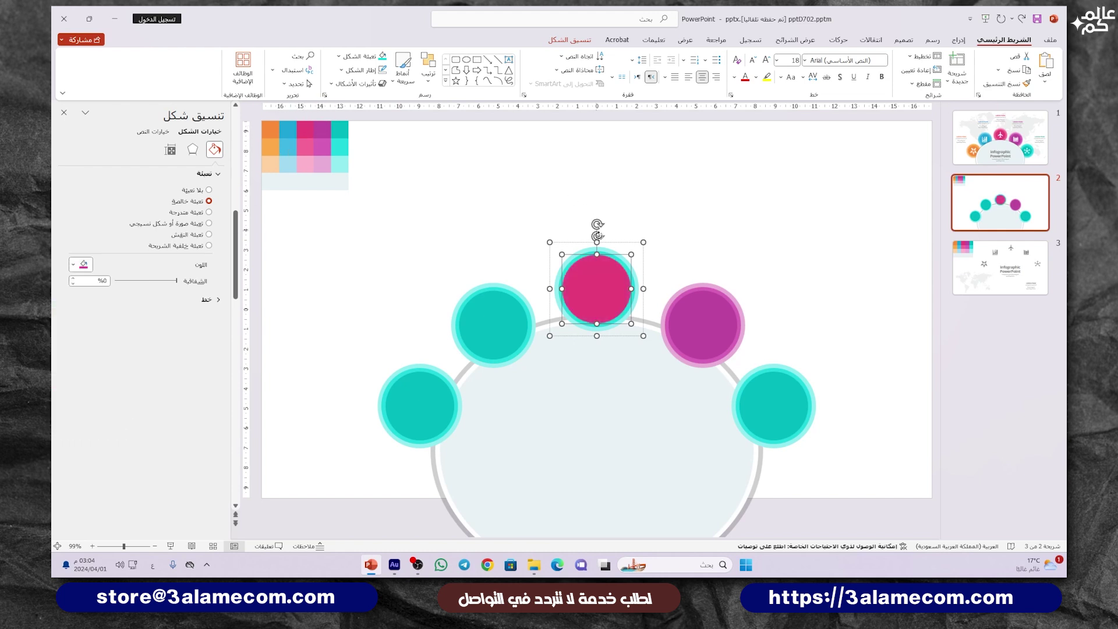
click(602, 252)
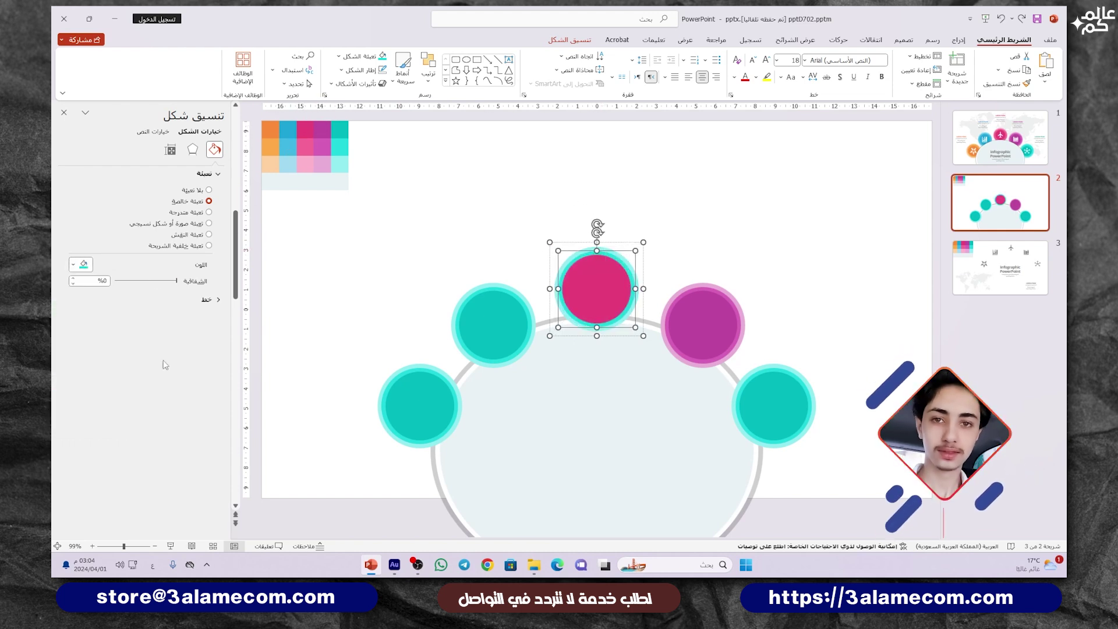
click(596, 251)
click(208, 201)
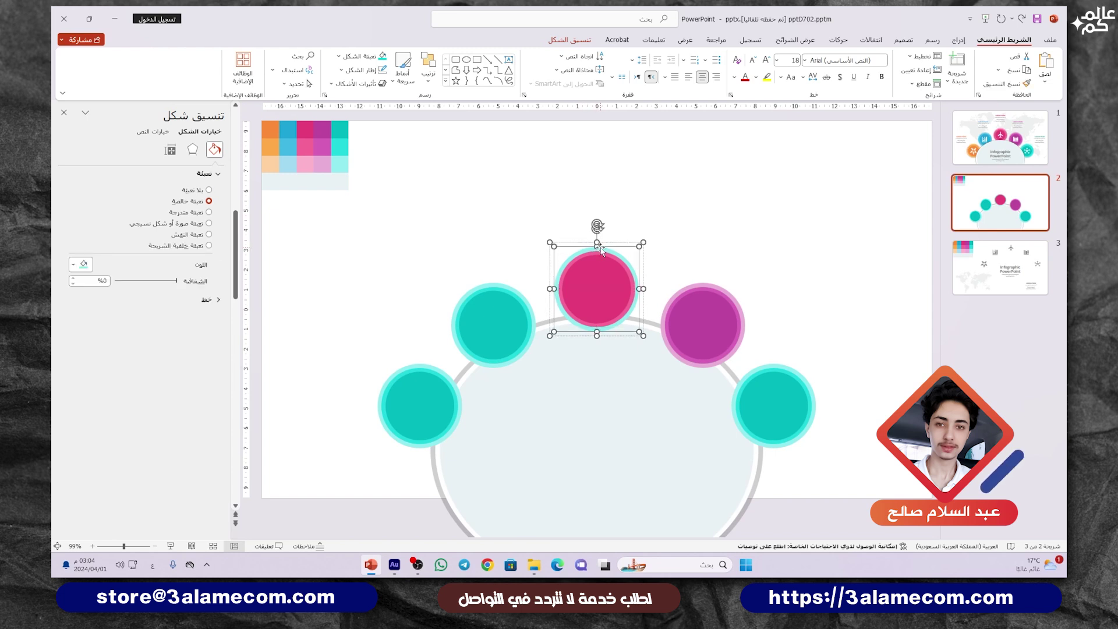
click(72, 264)
click(102, 424)
Recolour the upper-left badge's three circles with the sampled blue palette colours, darkest in the centre and lightest outside.
click(479, 317)
click(479, 317)
click(73, 264)
click(102, 424)
click(290, 136)
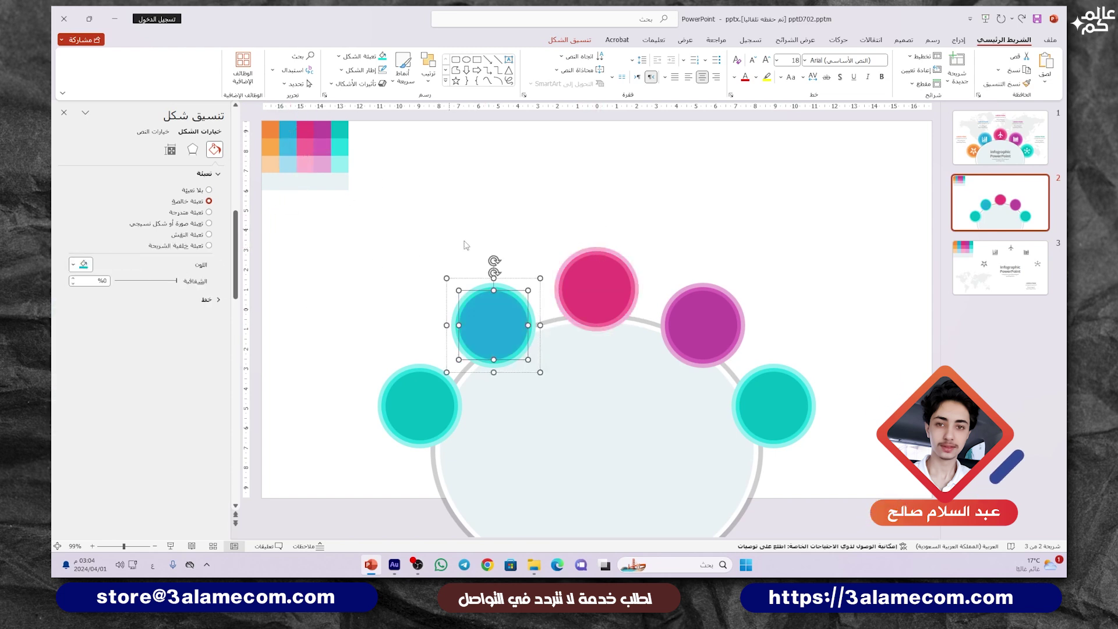
click(73, 265)
click(102, 424)
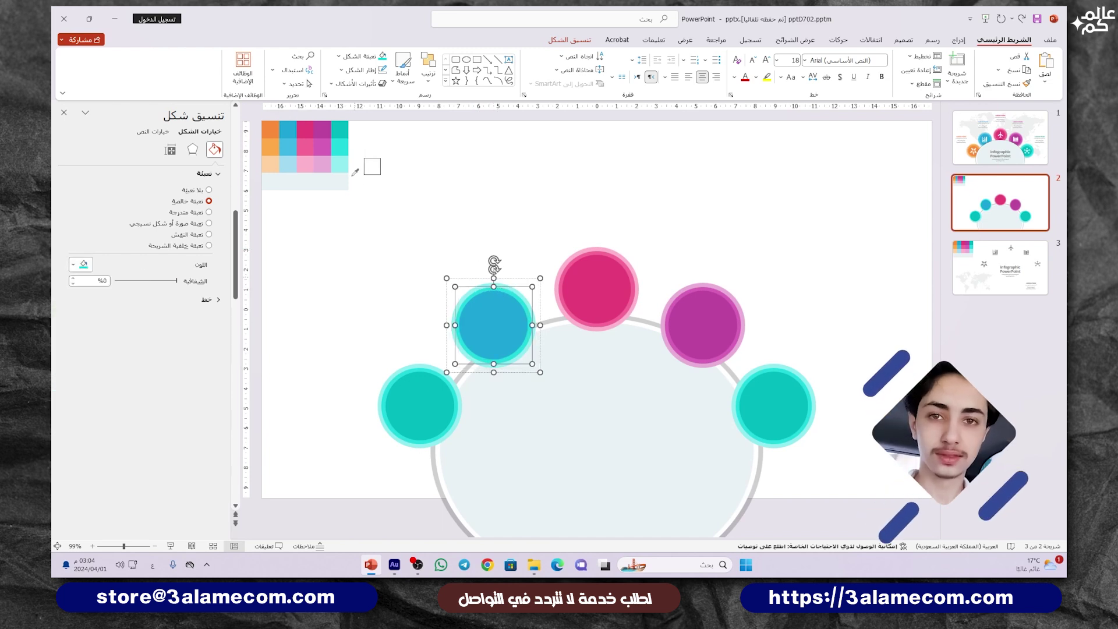
click(289, 132)
click(500, 286)
click(73, 265)
click(102, 424)
Recolour the leftmost badge's three circles with the sampled orange palette colours, darkest in the centre and lightest outside.
click(419, 406)
click(419, 405)
click(73, 264)
click(272, 128)
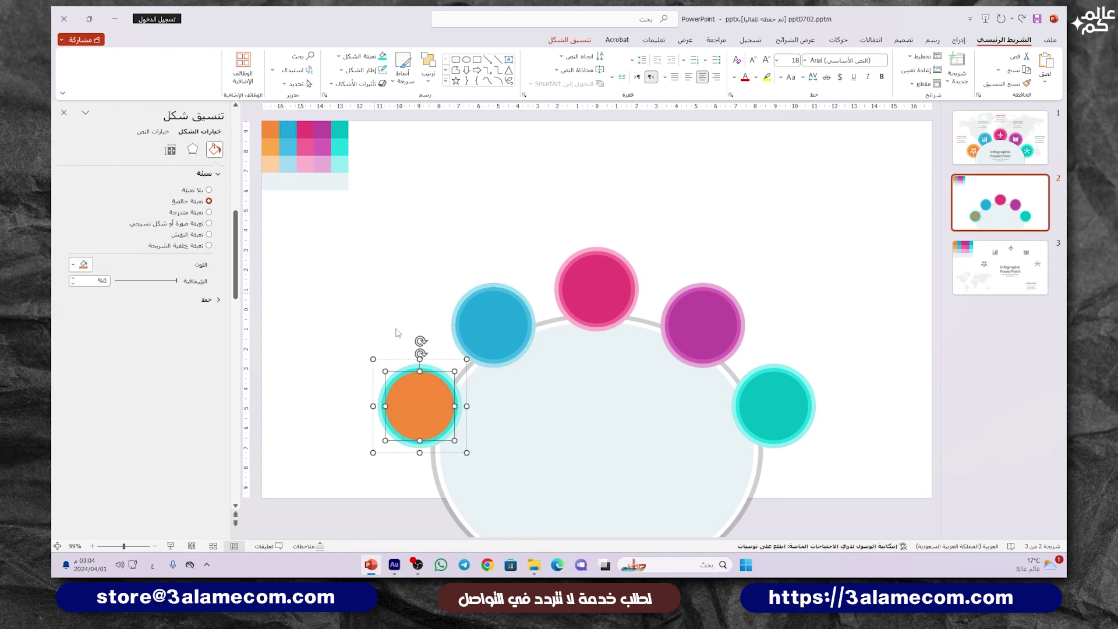
drag(420, 371, 420, 367)
click(85, 265)
click(110, 422)
drag(428, 368, 428, 364)
click(85, 265)
key(Escape)
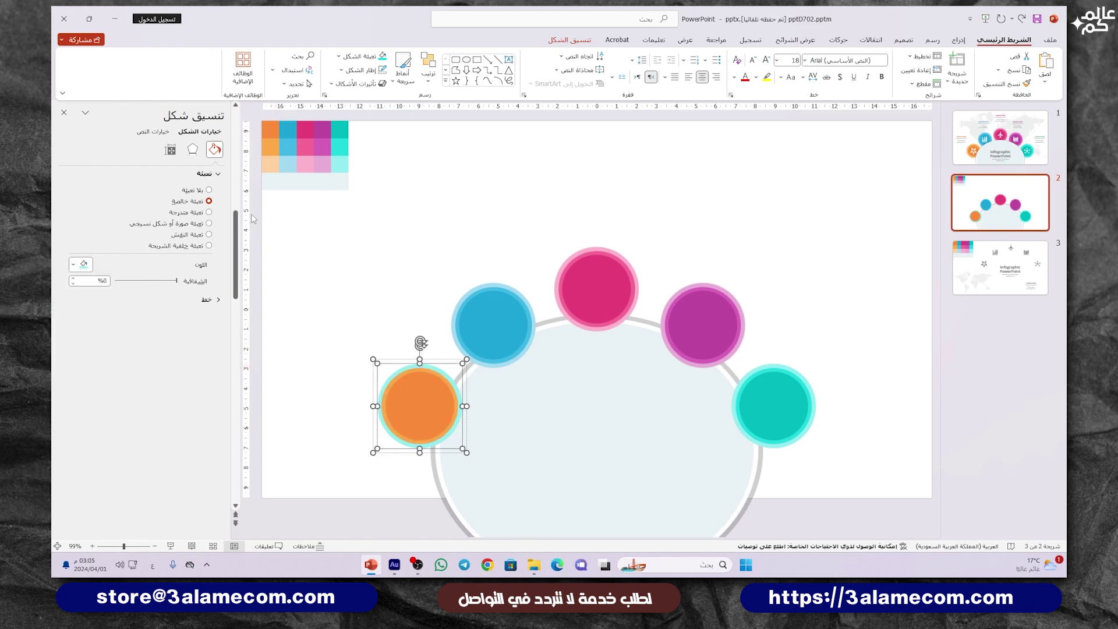
click(316, 351)
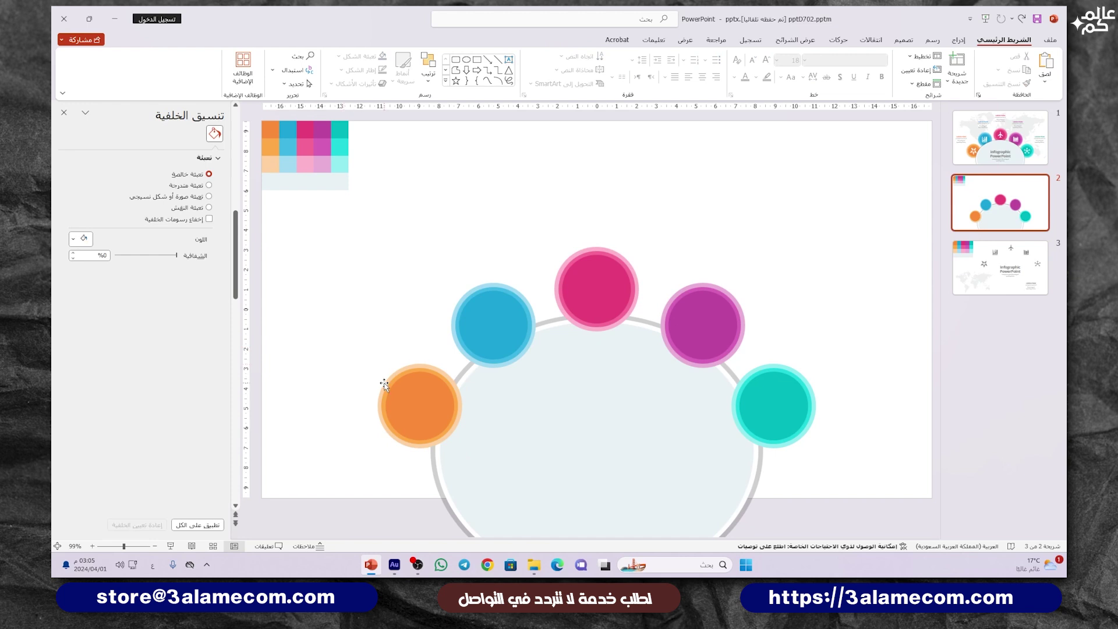
Copy the world map picture from slide 3 onto slide 2 and enlarge it to the full slide width.
scroll(932, 300, down, 3)
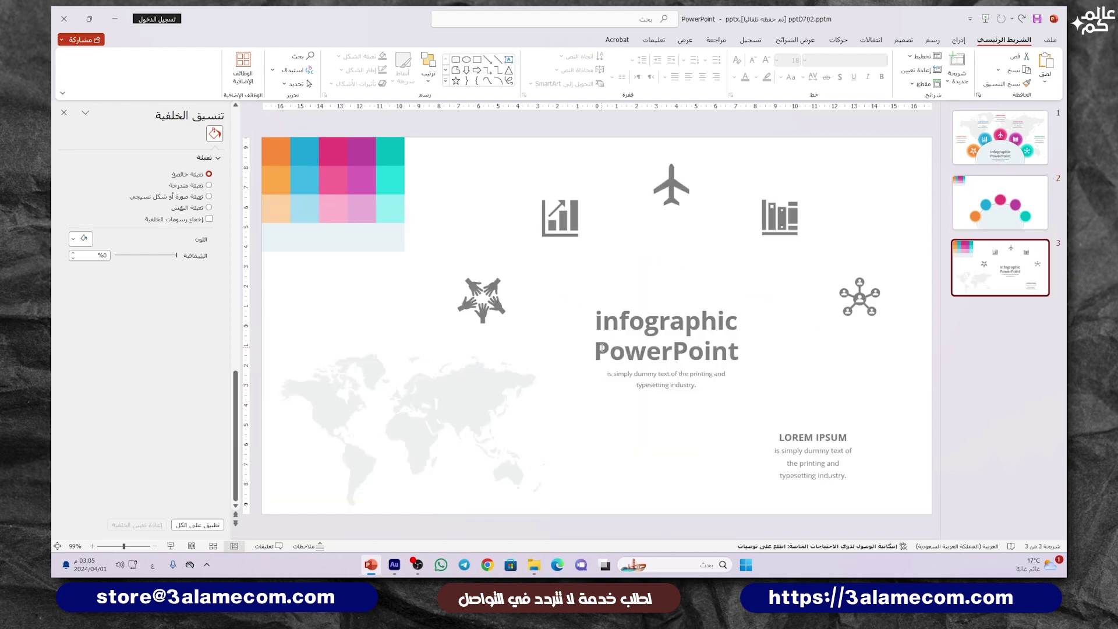
click(501, 375)
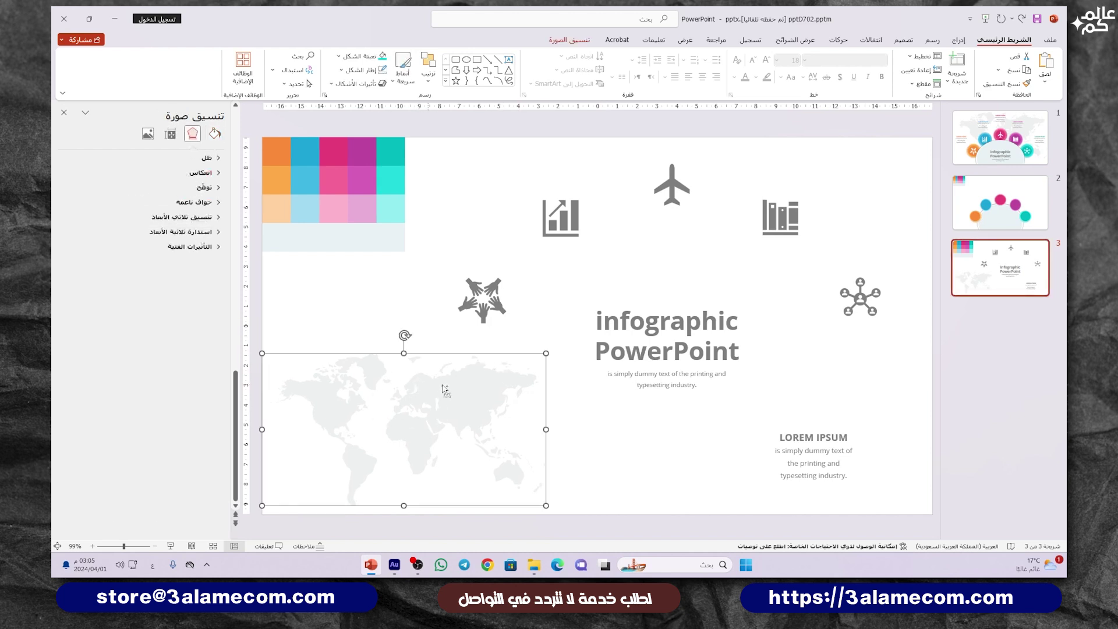
key(Page_Up)
key(ctrl+v)
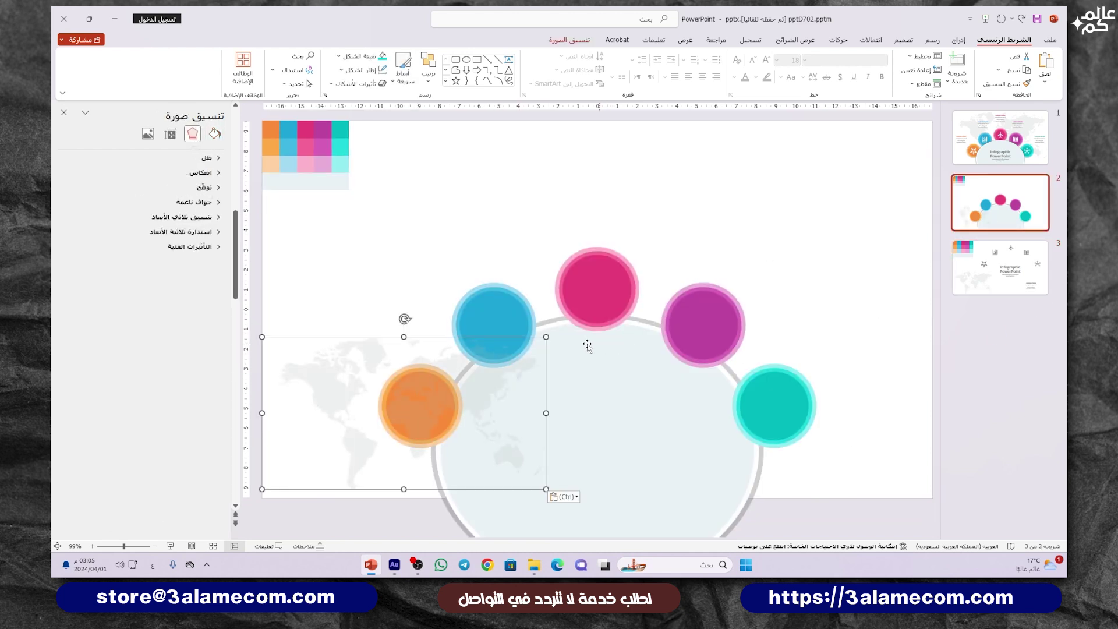
drag(546, 337, 929, 161)
Send the world map behind all other shapes and delete the colour palette from slide 2.
right_click(815, 185)
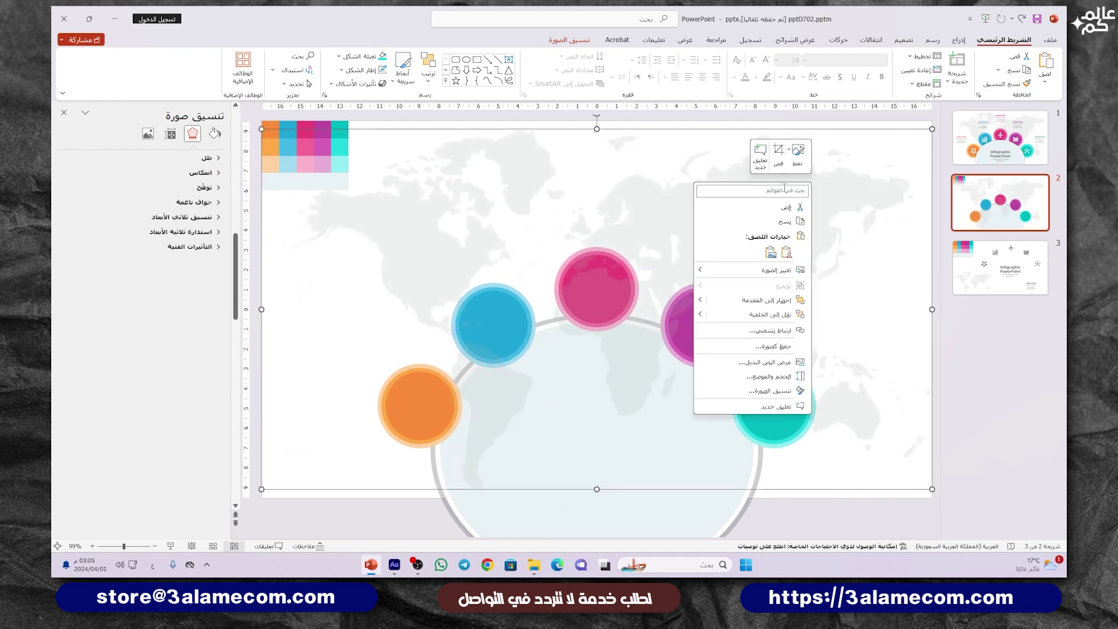
click(778, 314)
click(819, 526)
click(314, 160)
key(Delete)
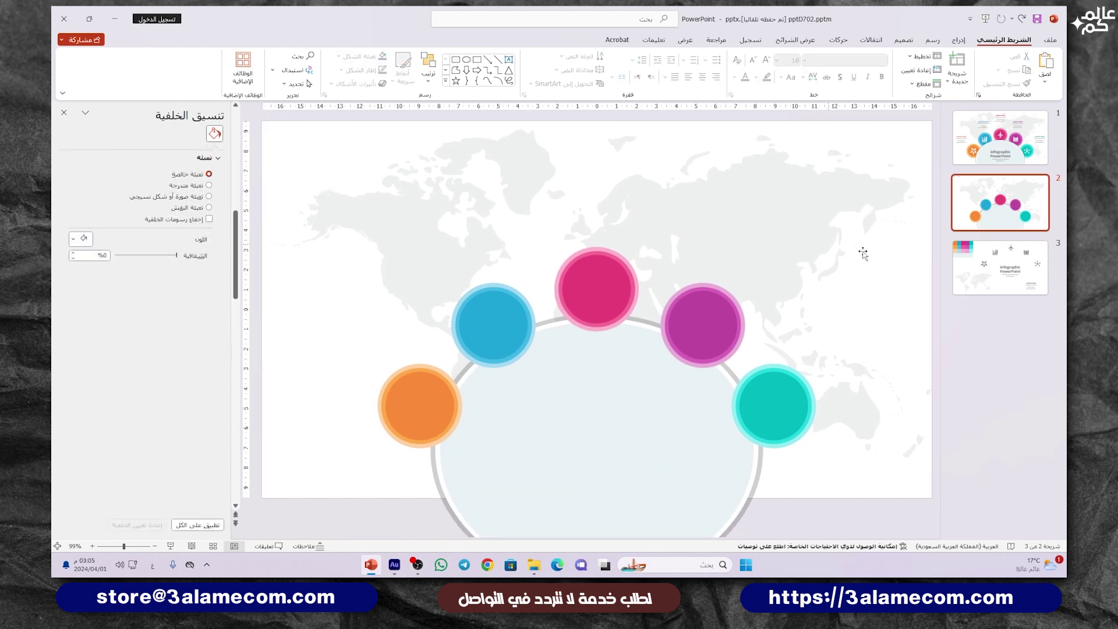
Copy the "infographic PowerPoint" title and its dummy subtitle from slide 3 to slide 2, placing them centrally inside the ellipse.
scroll(827, 245, down, 1)
drag(763, 408, 568, 284)
click(999, 202)
key(ctrl+v)
drag(649, 355, 584, 444)
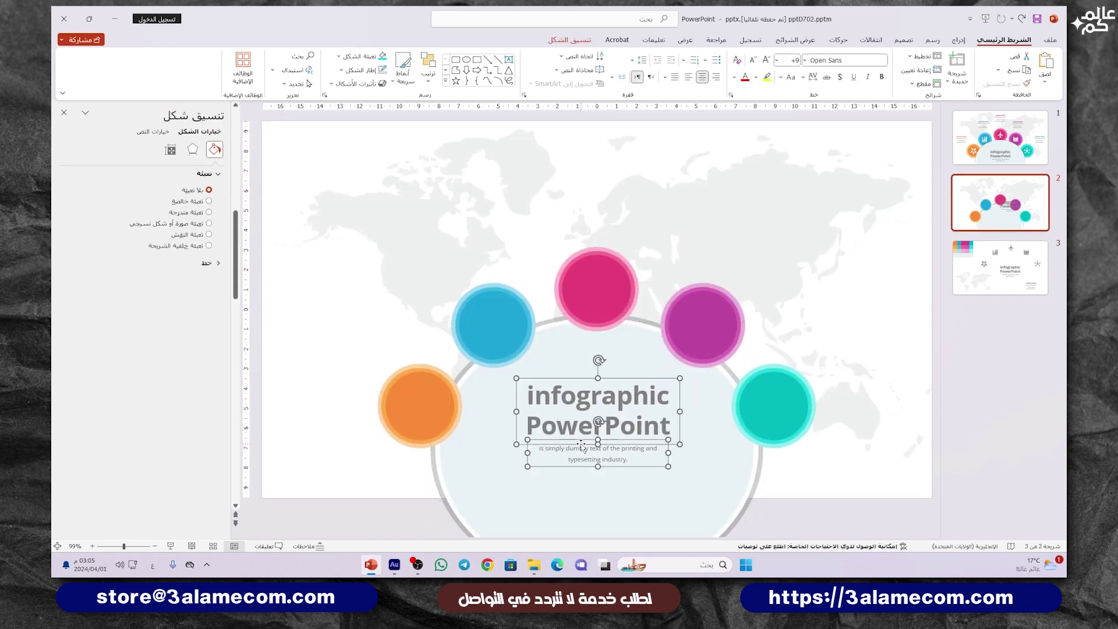
Copy the LOREM IPSUM text box from slide 3 onto slide 2.
click(976, 288)
click(818, 431)
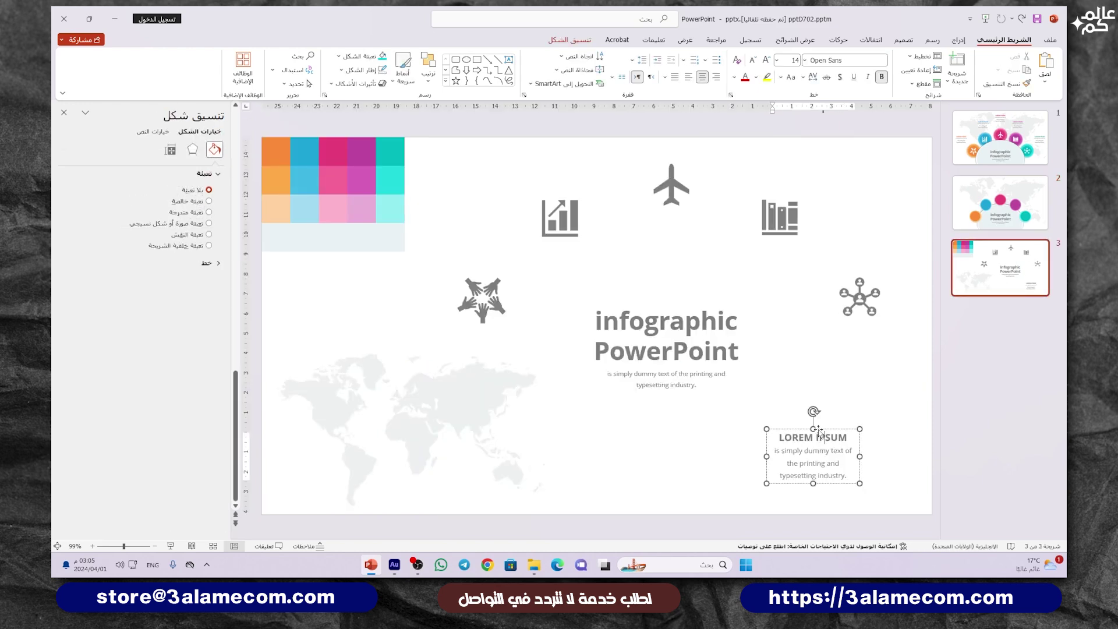
click(1000, 203)
key(ctrl+v)
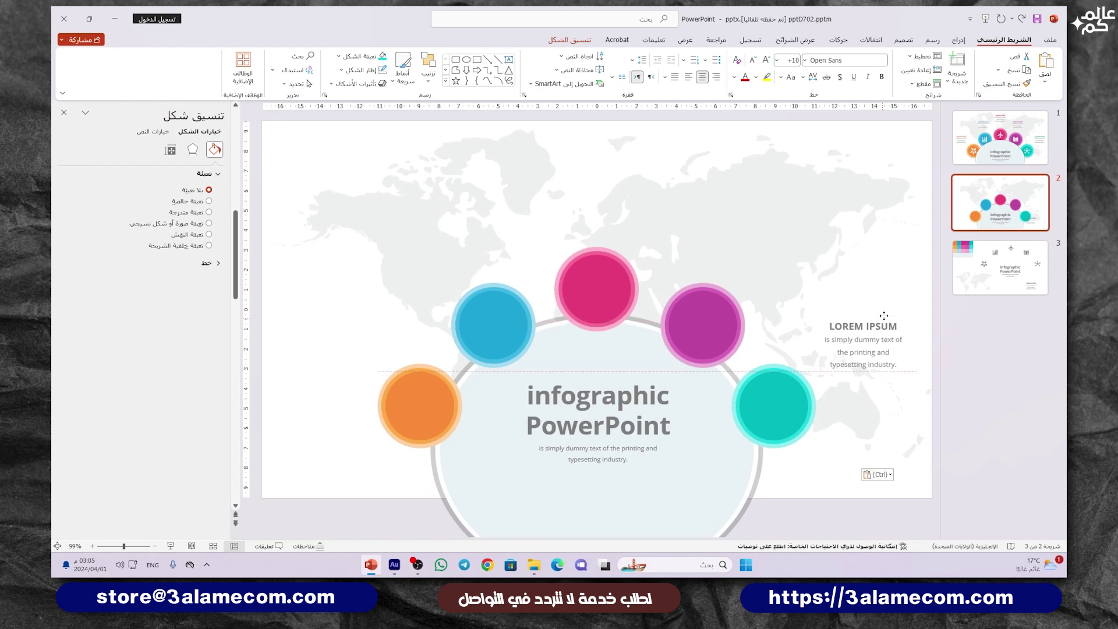